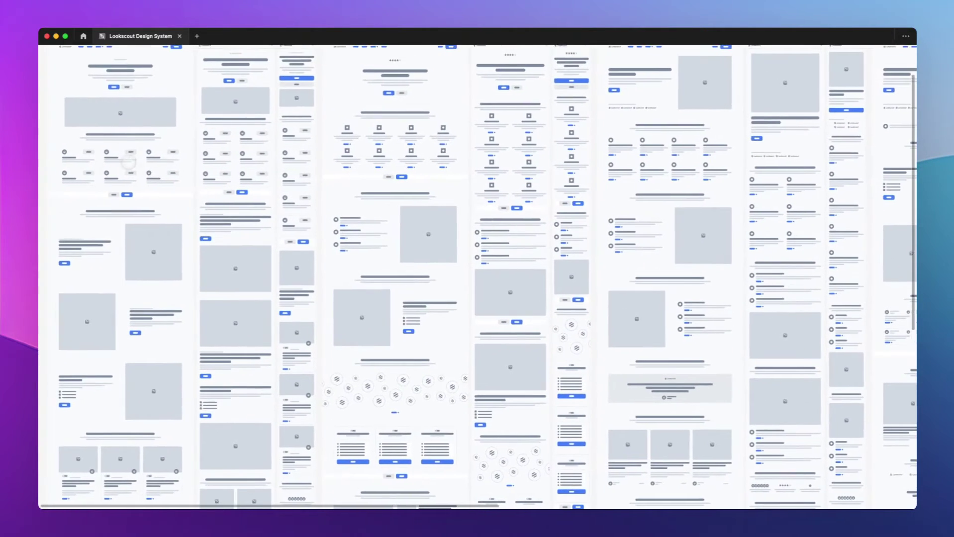
Pan and zoom from the wireframe overview to the first page's Lookscout hero with its image placeholder.
scroll(129, 162, "up", 1)
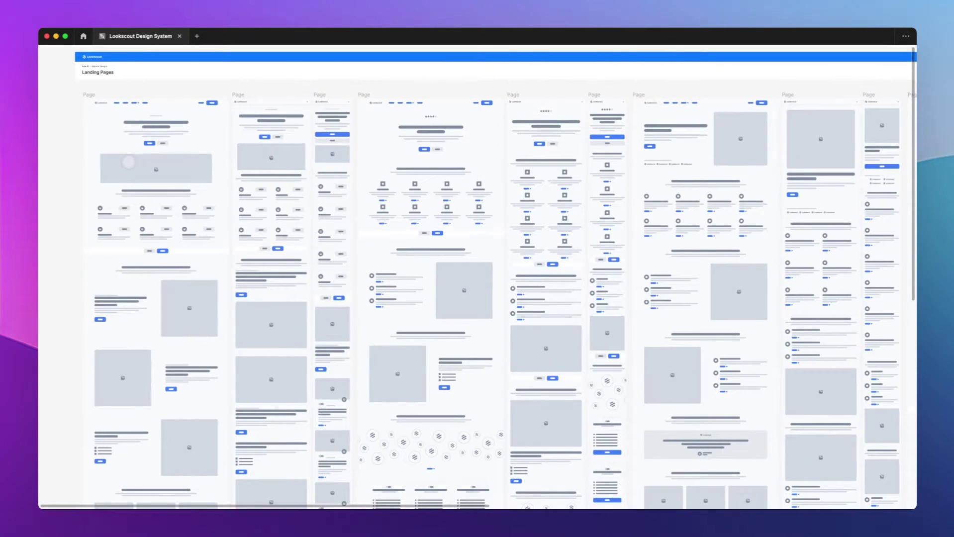
scroll(128, 162, "left", 3)
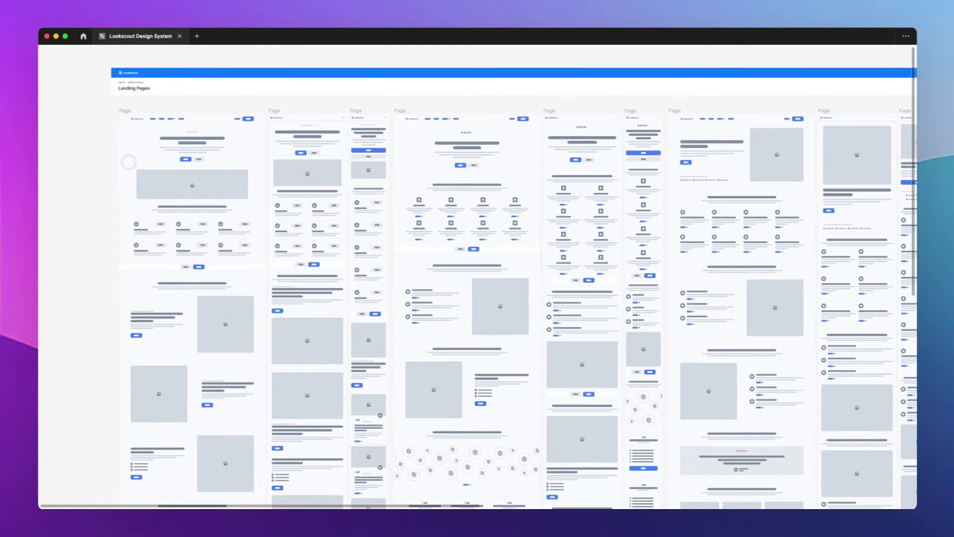
scroll(129, 161, "up", 5)
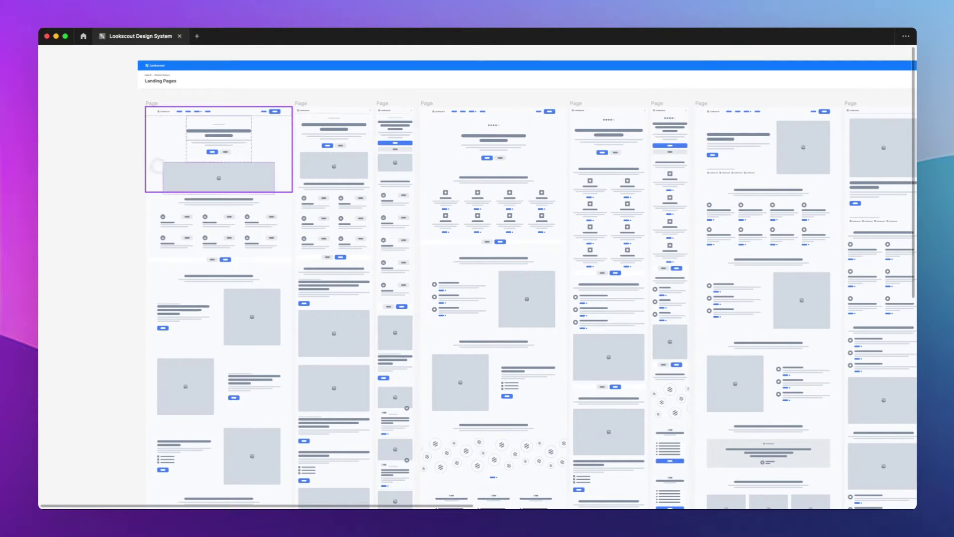
scroll(214, 199, "up", 4)
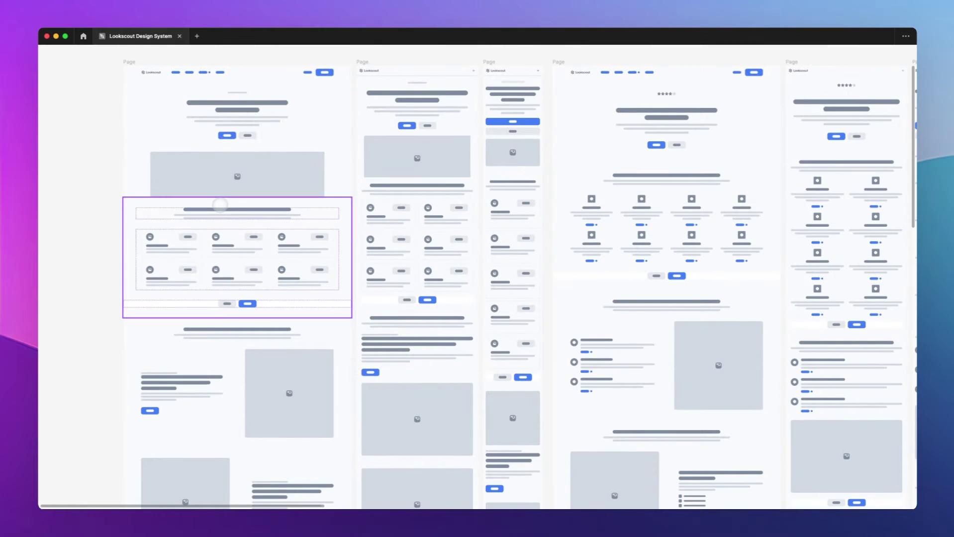
scroll(220, 204, "right", 5)
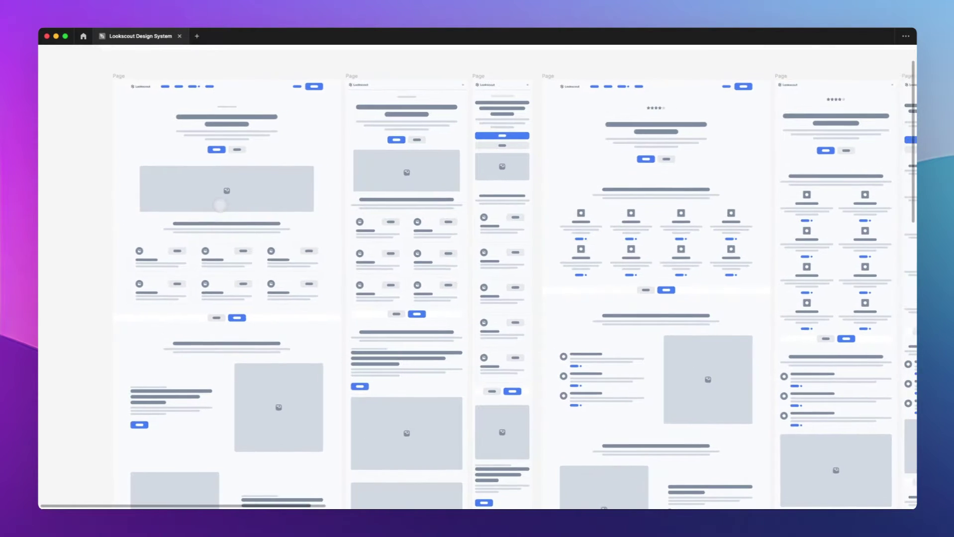
scroll(219, 204, "down", 3)
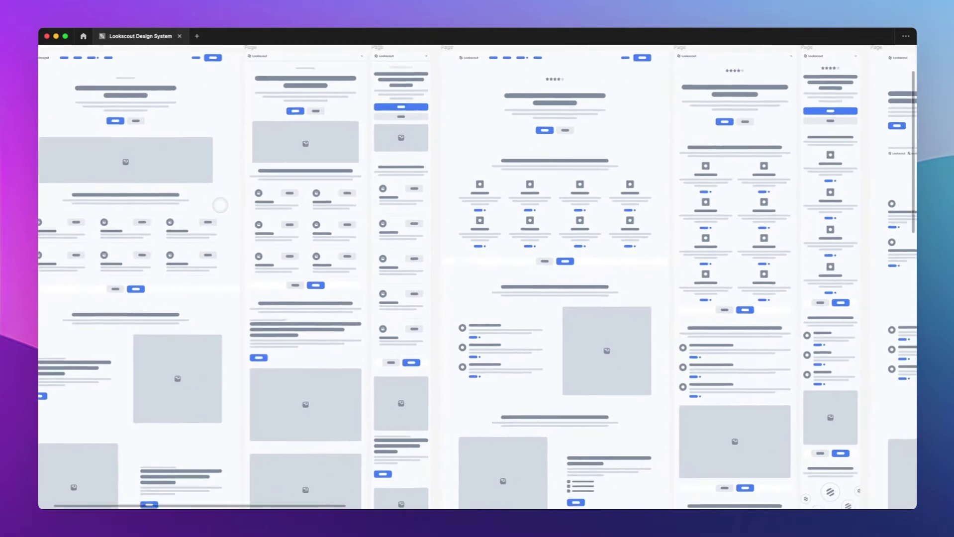
scroll(220, 204, "up", 3)
scroll(219, 205, "left", 3)
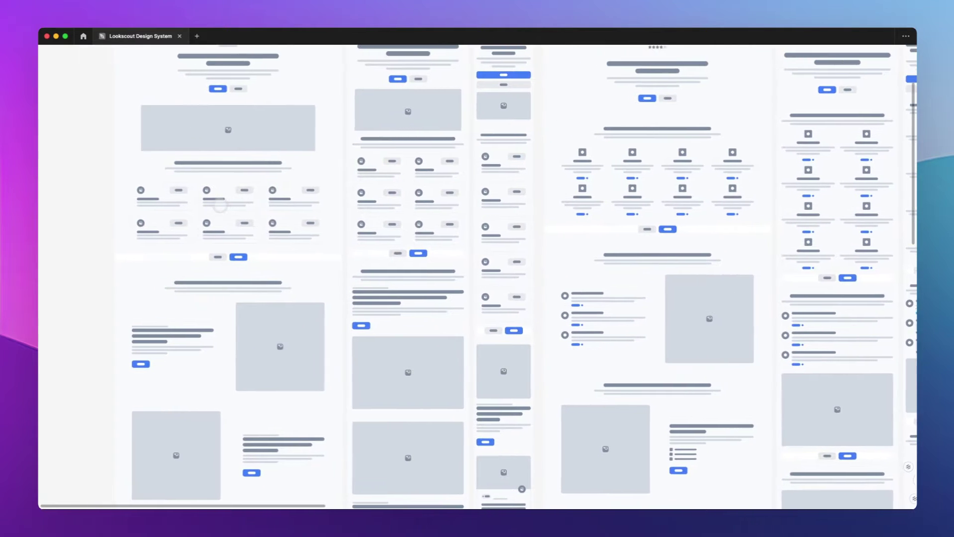
scroll(218, 134, "up", 3)
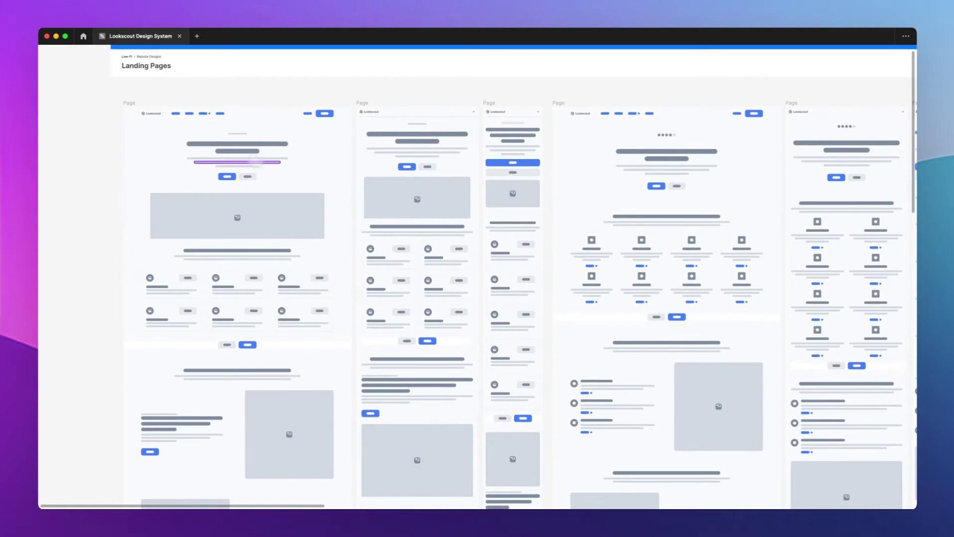
scroll(213, 159, "up", 5)
scroll(213, 159, "up", 5)
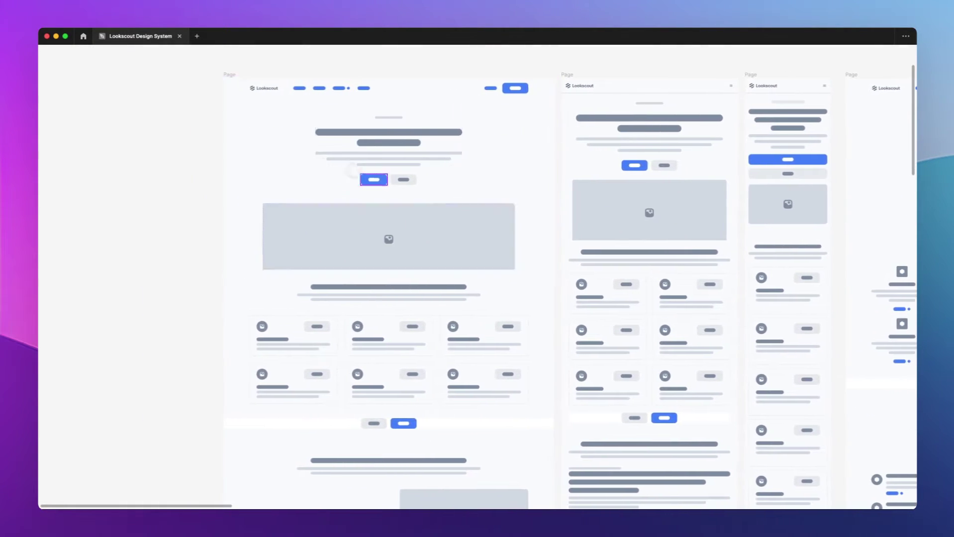
scroll(384, 176, "up", 1)
scroll(383, 176, "right", 3)
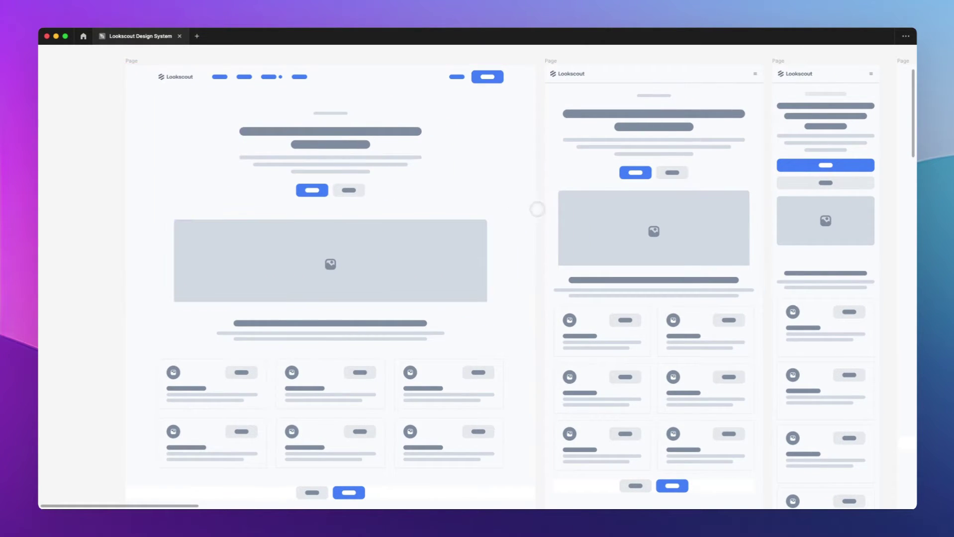
scroll(537, 211, "down", 2)
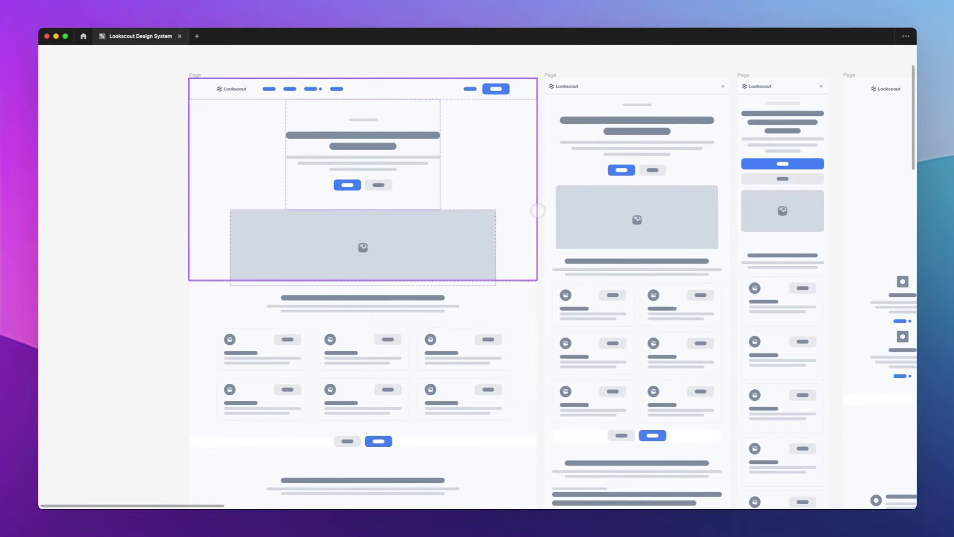
scroll(538, 211, "right", 1)
scroll(537, 210, "down", 3)
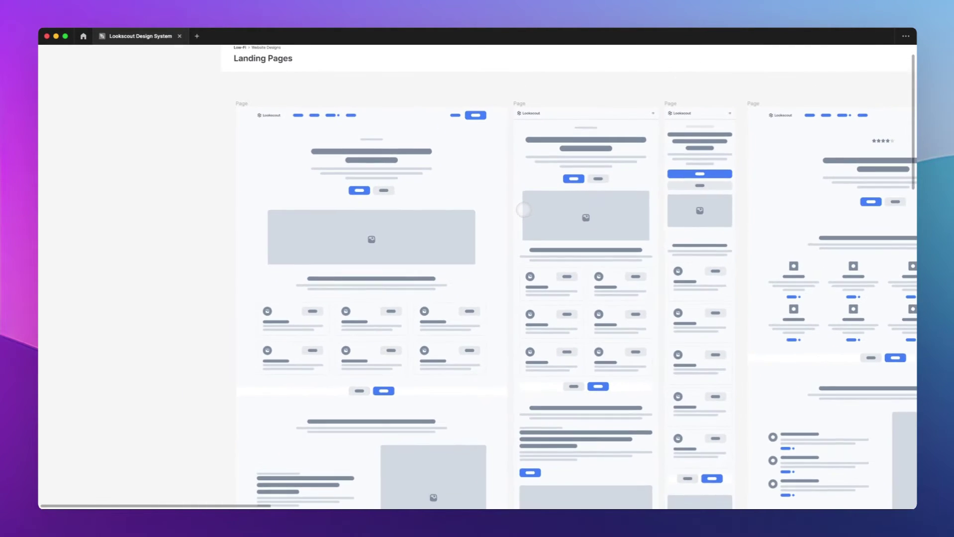
scroll(523, 210, "right", 3)
scroll(522, 210, "down", 1)
scroll(522, 210, "right", 1)
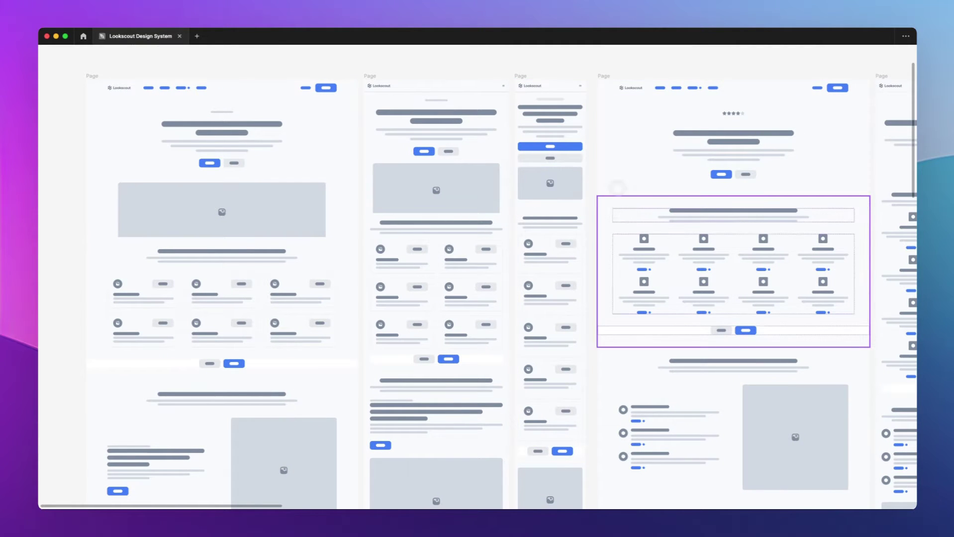
scroll(581, 192, "right", 5)
scroll(582, 191, "down", 2)
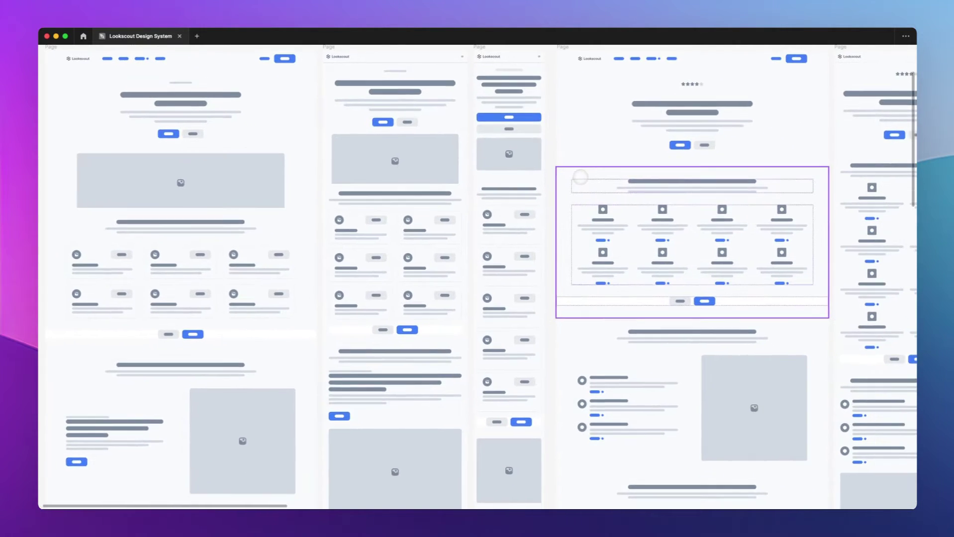
scroll(578, 179, "up", 2)
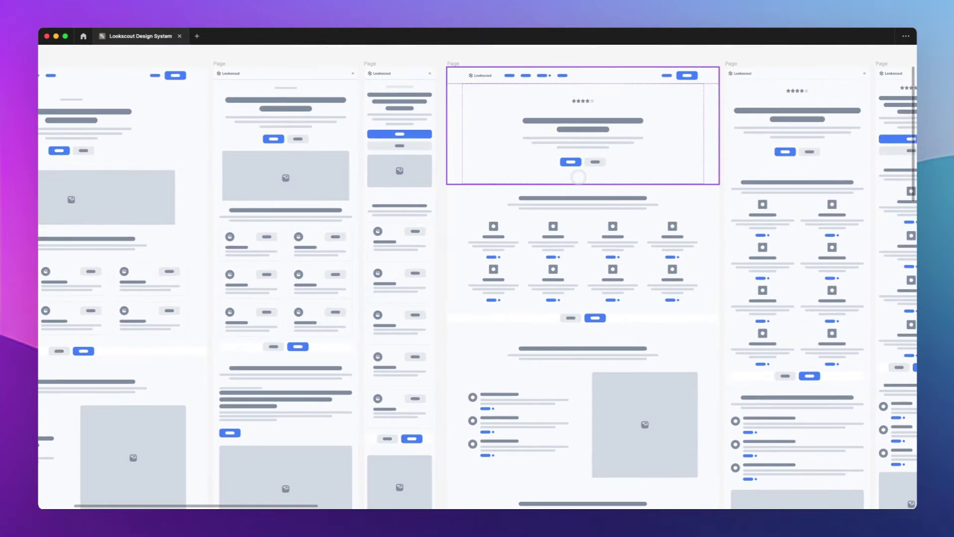
scroll(578, 177, "right", 7)
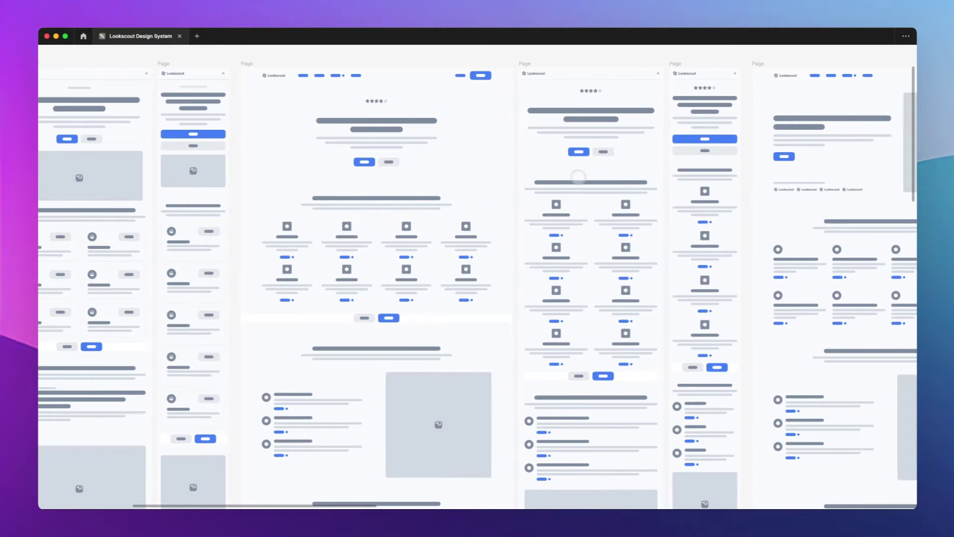
scroll(578, 177, "right", 5)
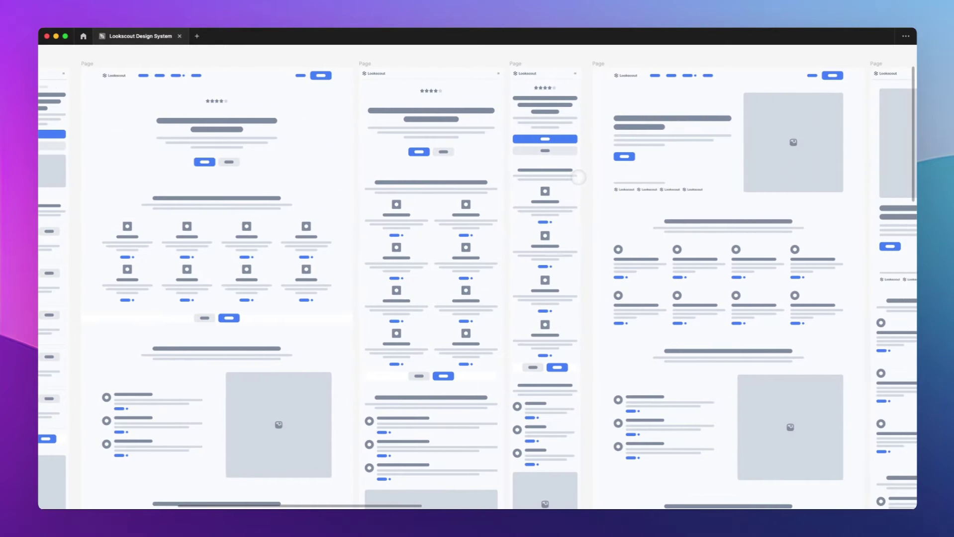
scroll(578, 176, "right", 7)
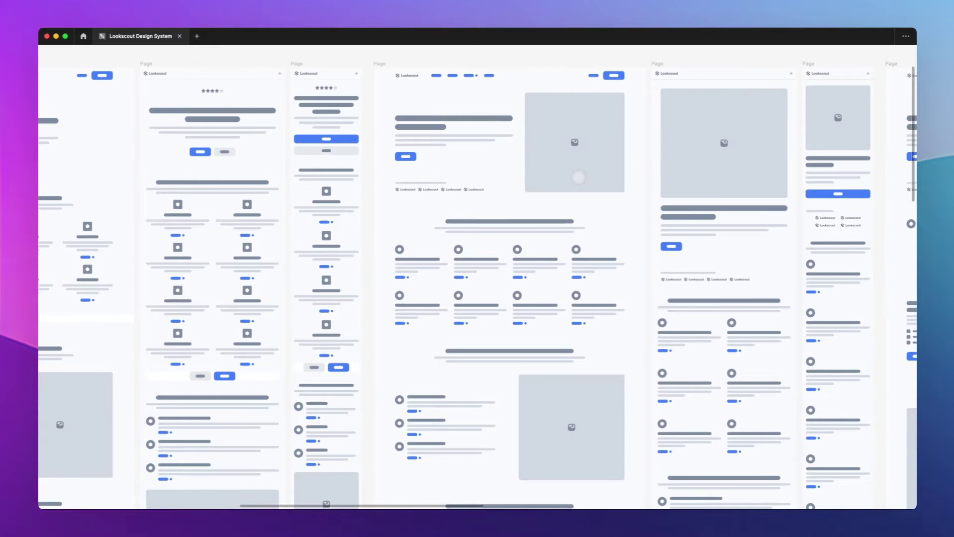
scroll(578, 177, "right", 4)
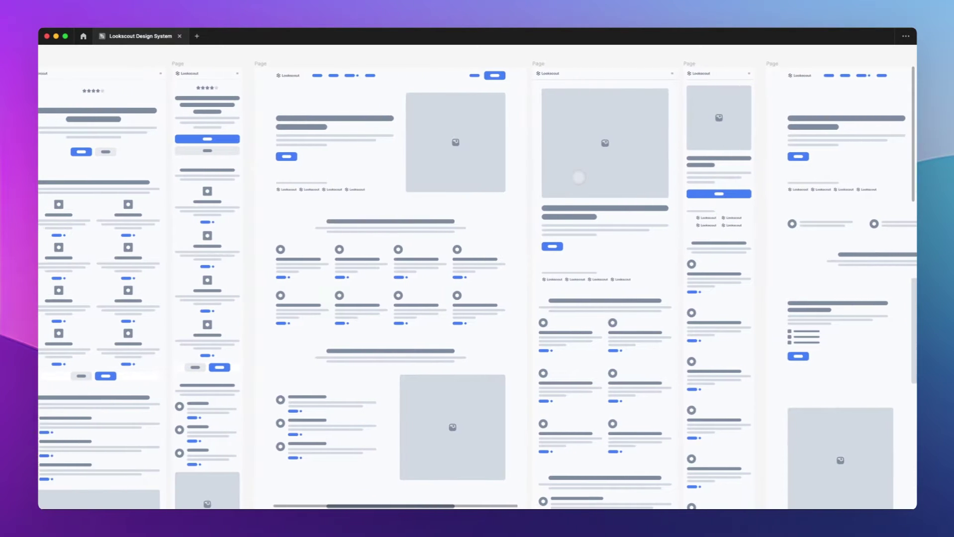
scroll(579, 176, "right", 6)
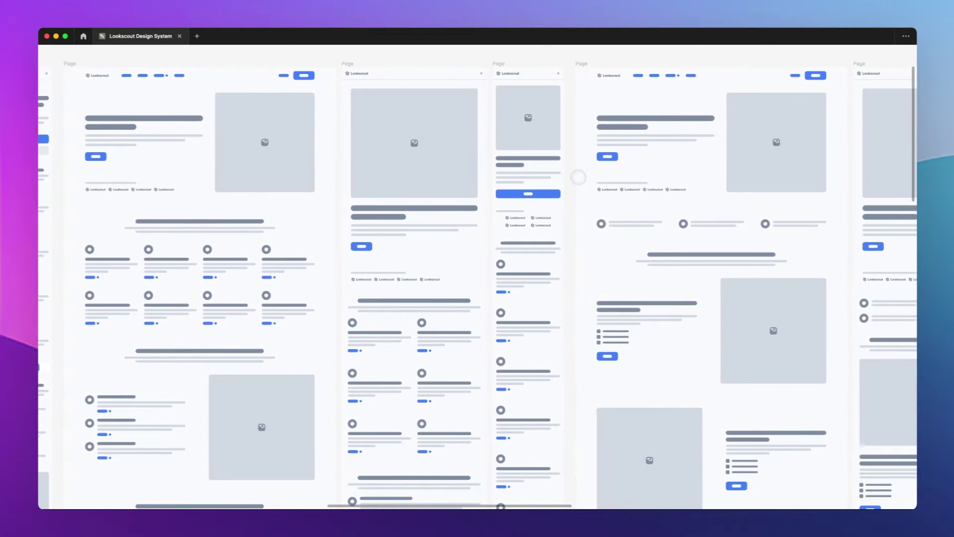
scroll(578, 177, "right", 1)
scroll(578, 177, "right", 5)
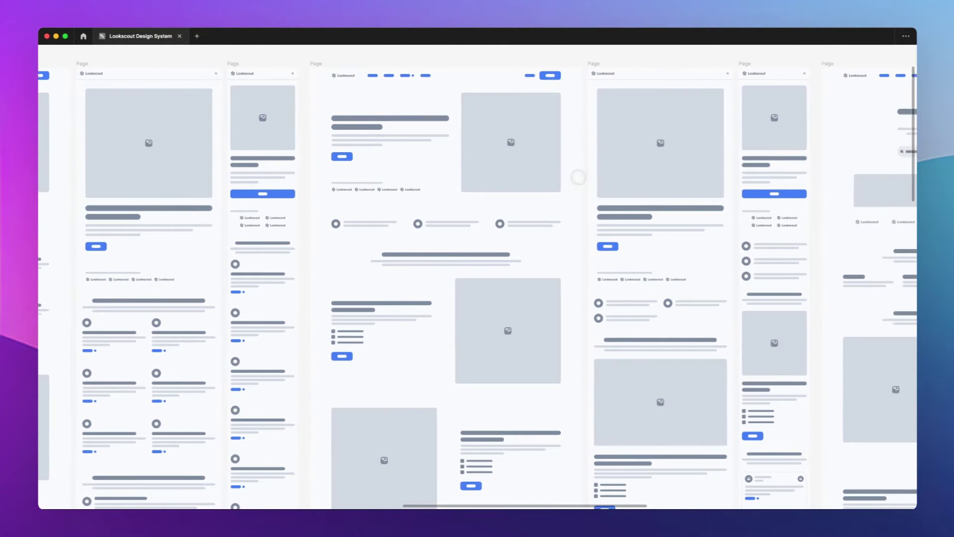
scroll(579, 178, "right", 10)
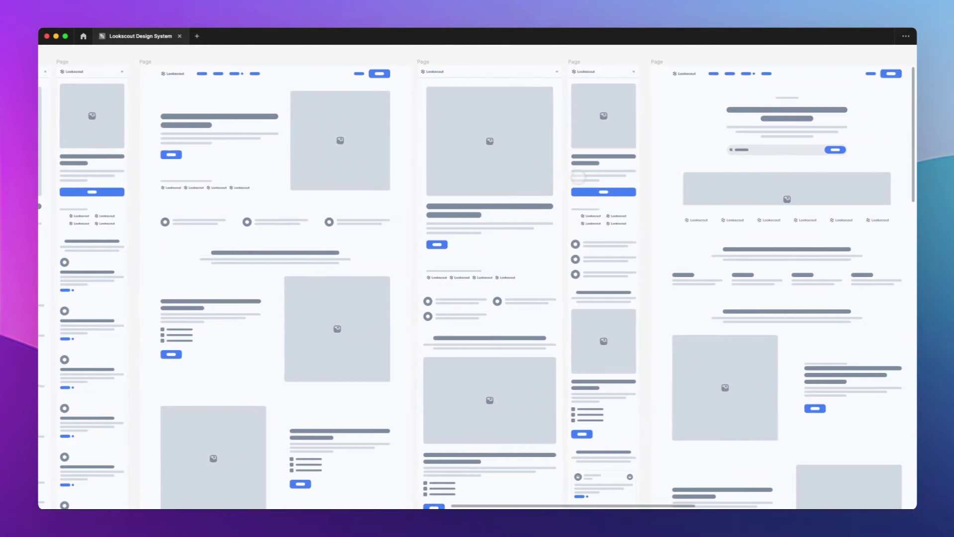
scroll(578, 177, "right", 5)
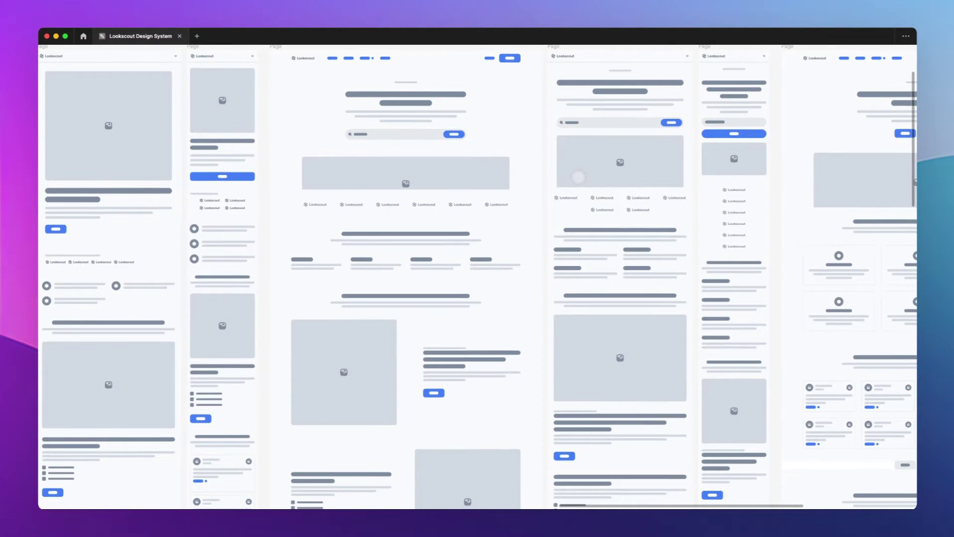
scroll(578, 177, "right", 7)
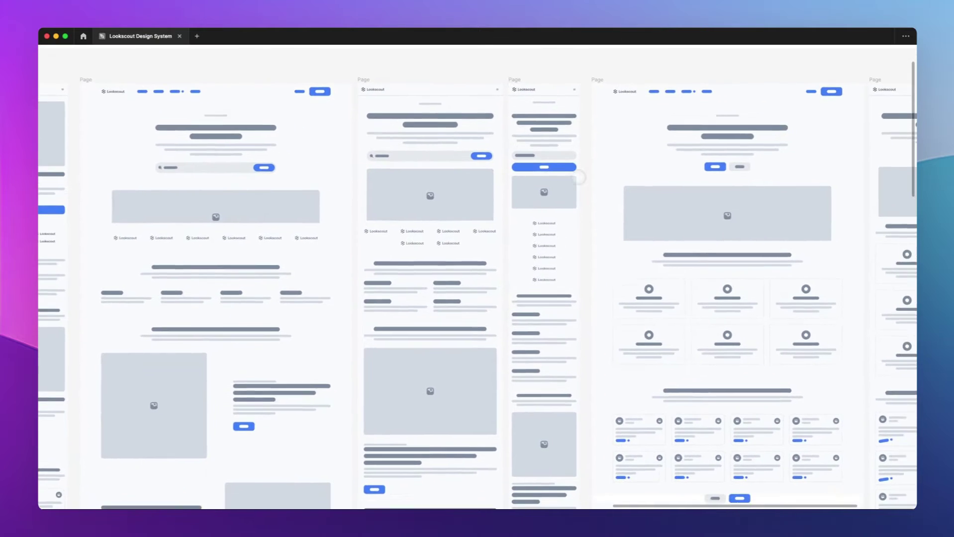
scroll(579, 177, "right", 3)
scroll(579, 177, "down", 1)
scroll(578, 177, "right", 7)
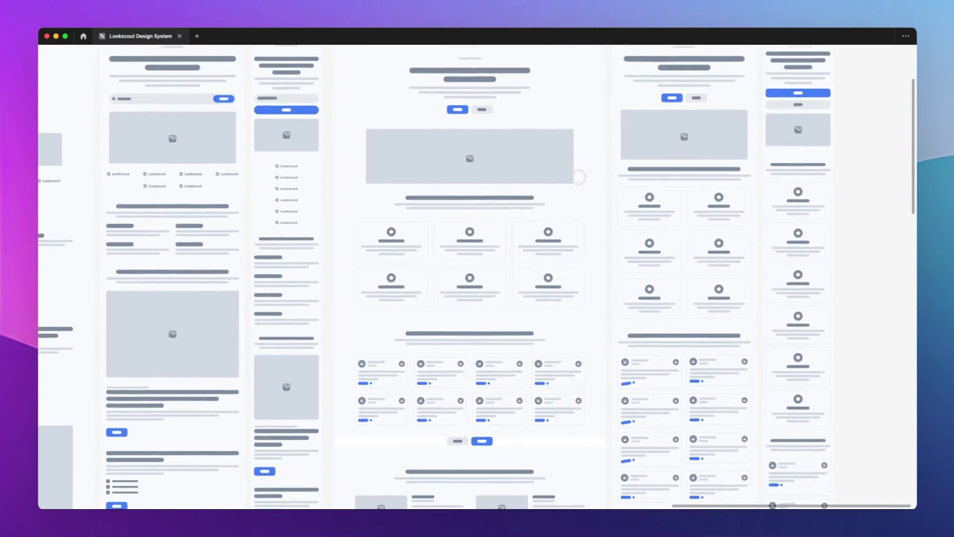
scroll(578, 177, "down", 3)
scroll(576, 178, "down", 3)
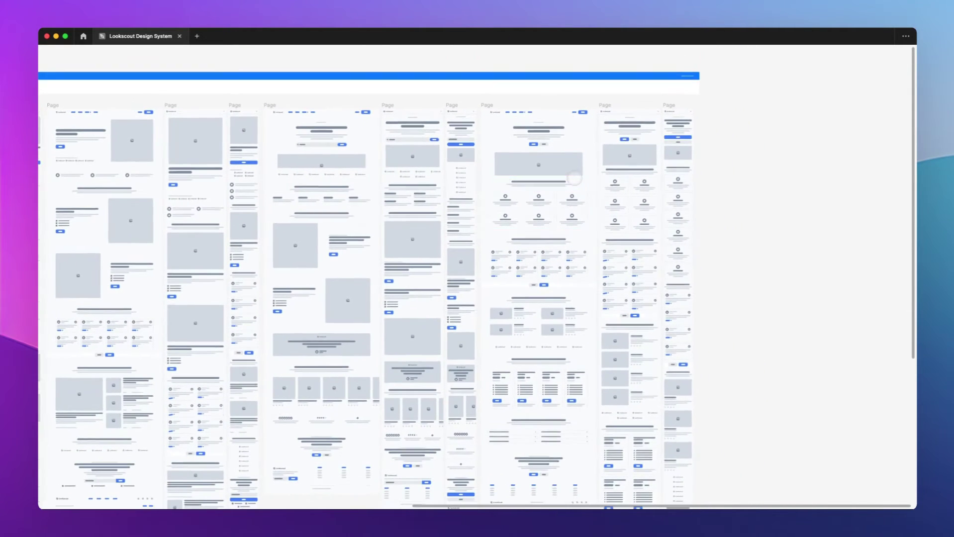
scroll(575, 178, "right", 3)
scroll(575, 177, "down", 2)
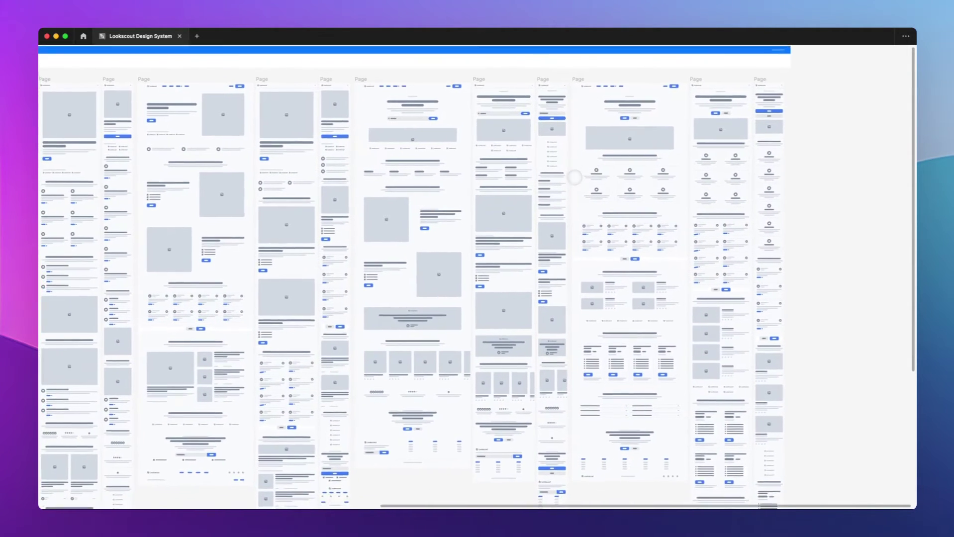
scroll(575, 176, "left", 3)
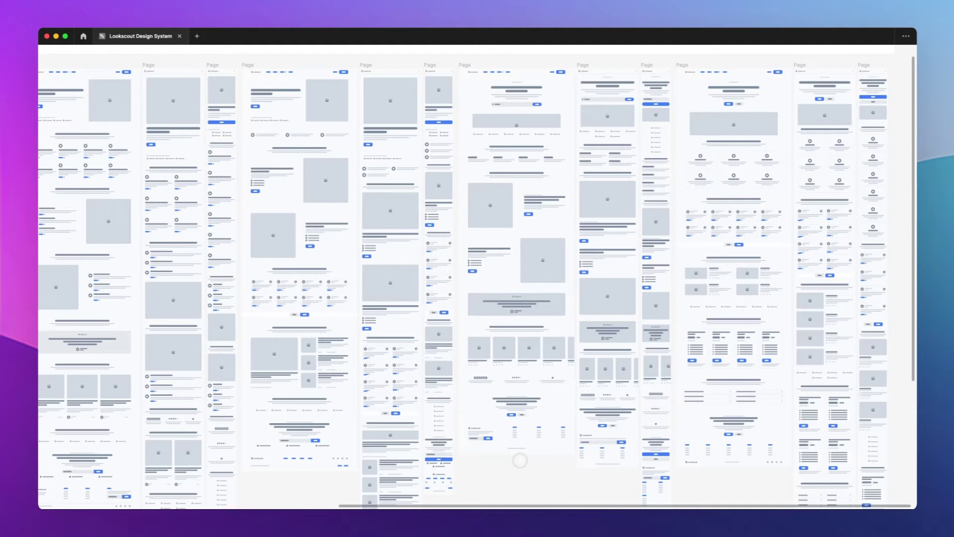
scroll(520, 461, "left", 15)
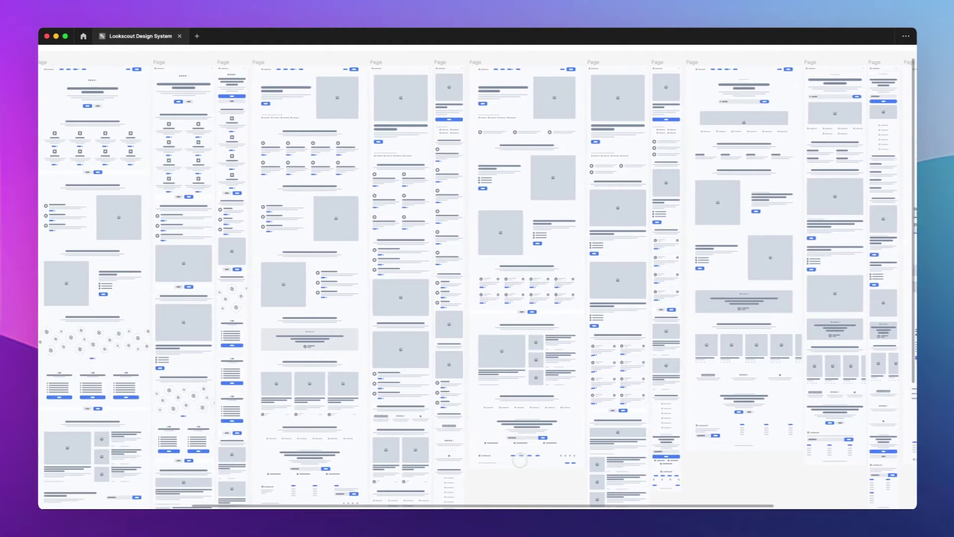
scroll(520, 461, "left", 12)
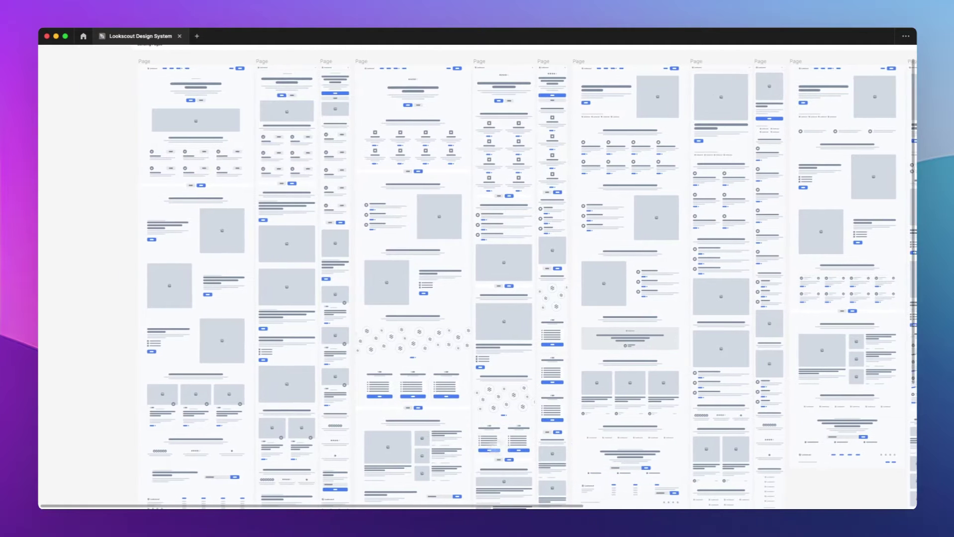
scroll(249, 273, "up", 10)
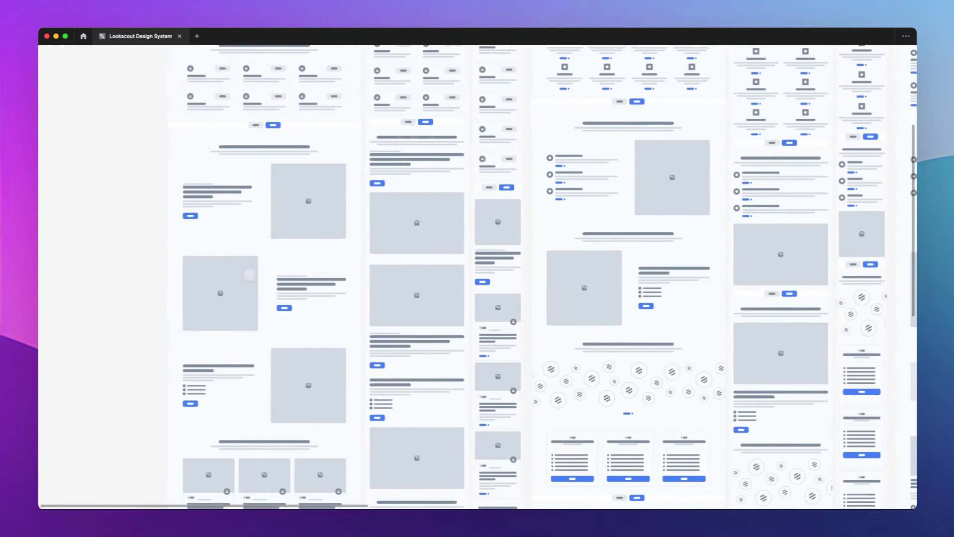
scroll(251, 276, "up", 4)
scroll(258, 277, "up", 4)
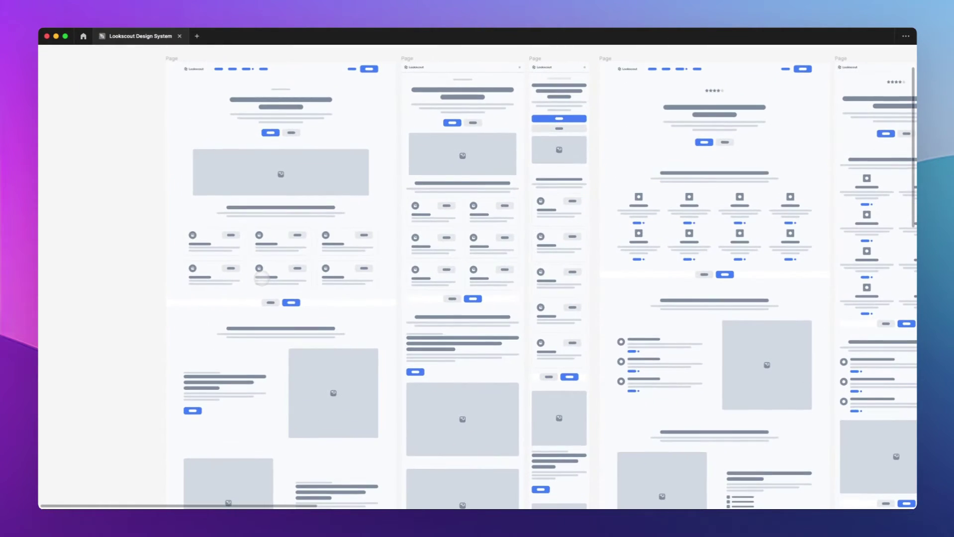
scroll(261, 277, "up", 2)
scroll(262, 277, "up", 5)
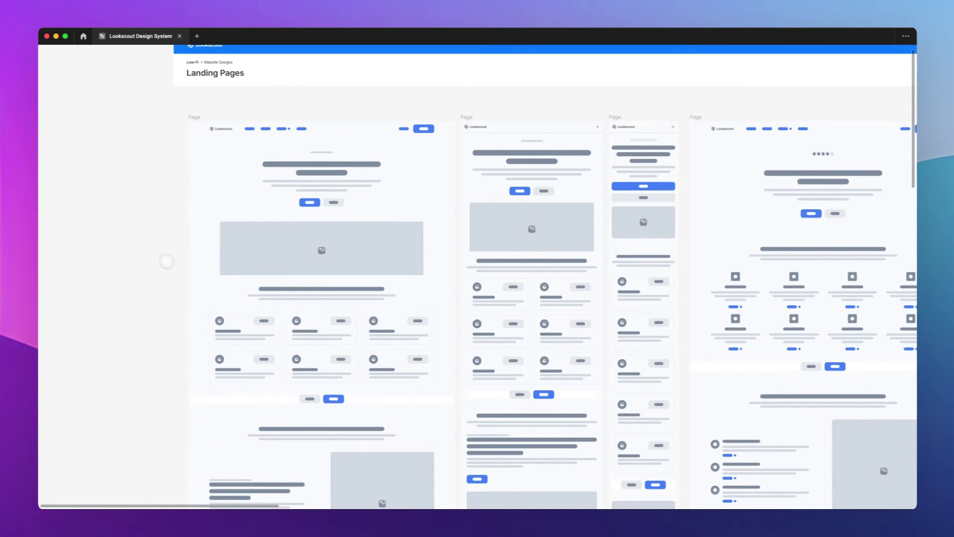
scroll(170, 258, "down", 1)
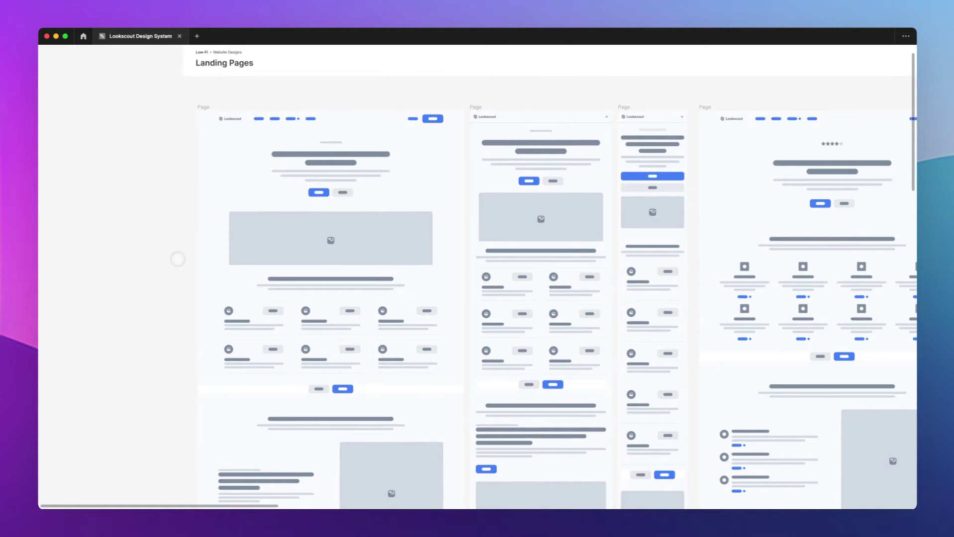
scroll(179, 261, "down", 1)
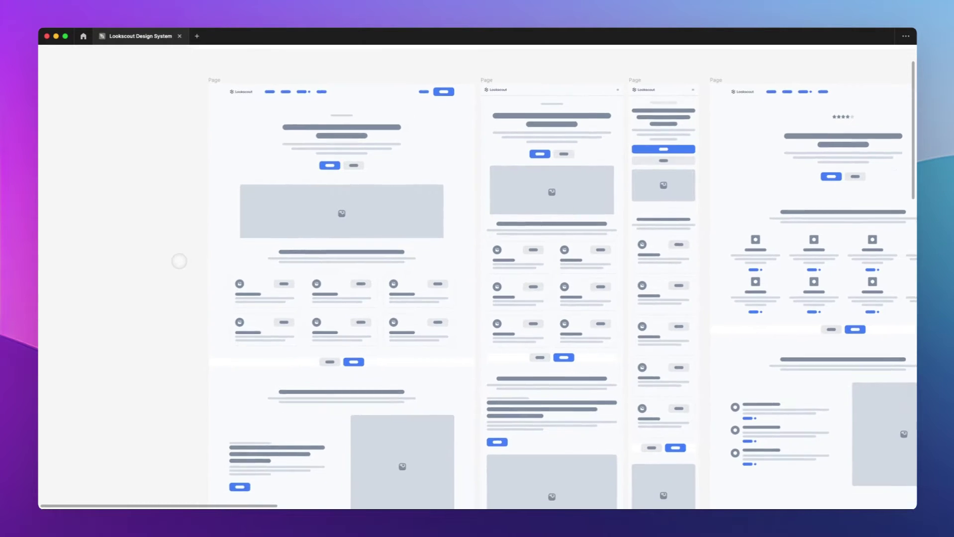
scroll(319, 237, "up", 3)
scroll(319, 237, "up", 1)
scroll(319, 237, "right", 1)
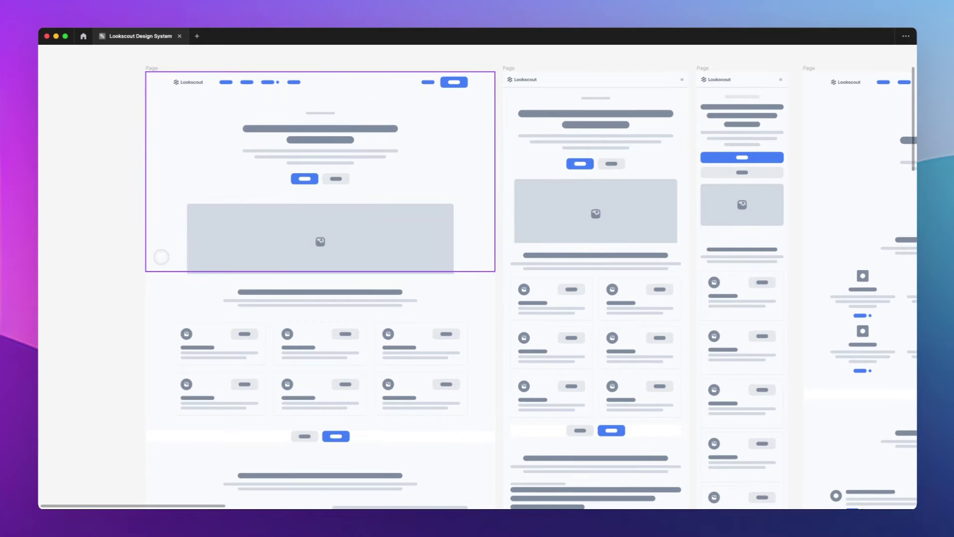
scroll(167, 260, "up", 3)
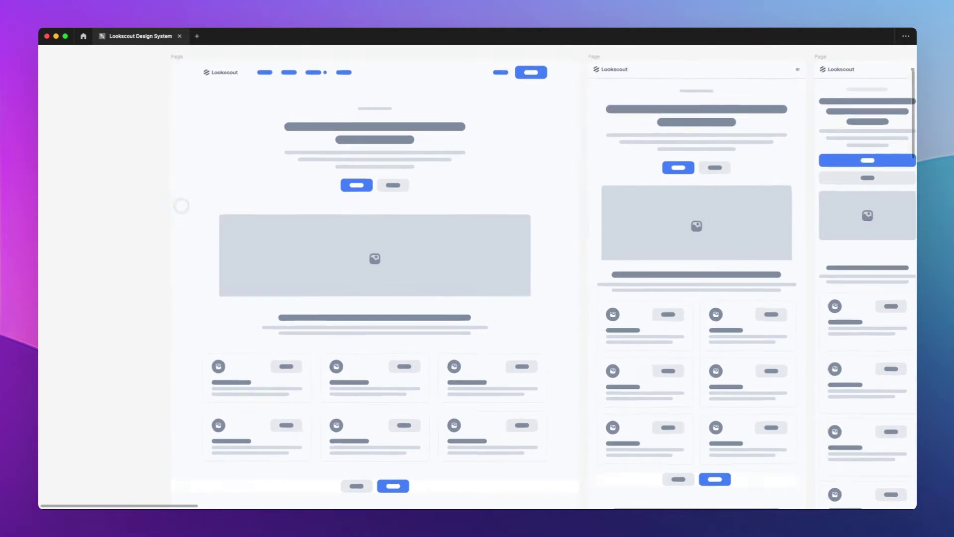
scroll(181, 204, "up", 3)
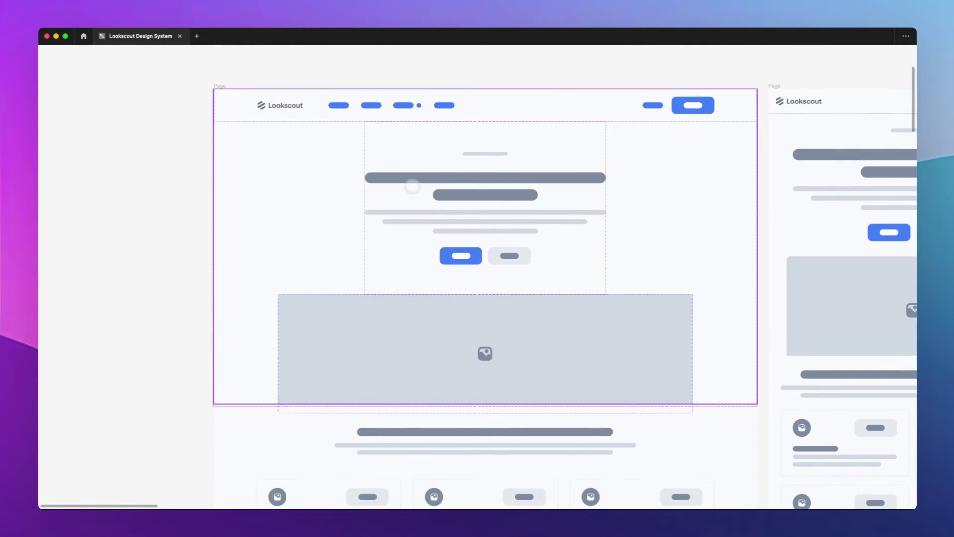
scroll(540, 194, "up", 2)
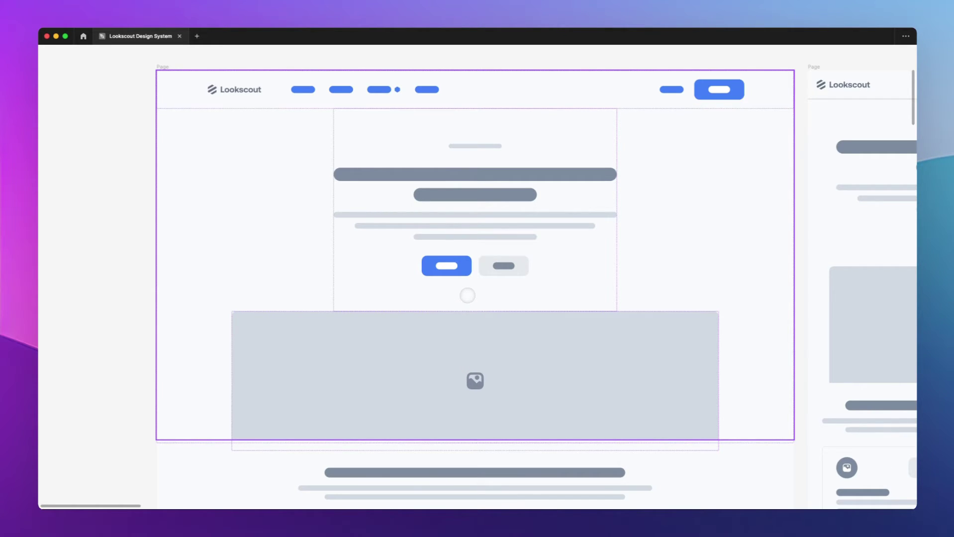
Copy the first page's centred hero frame out onto the empty canvas.
scroll(468, 295, "down", 5)
scroll(469, 242, "up", 4)
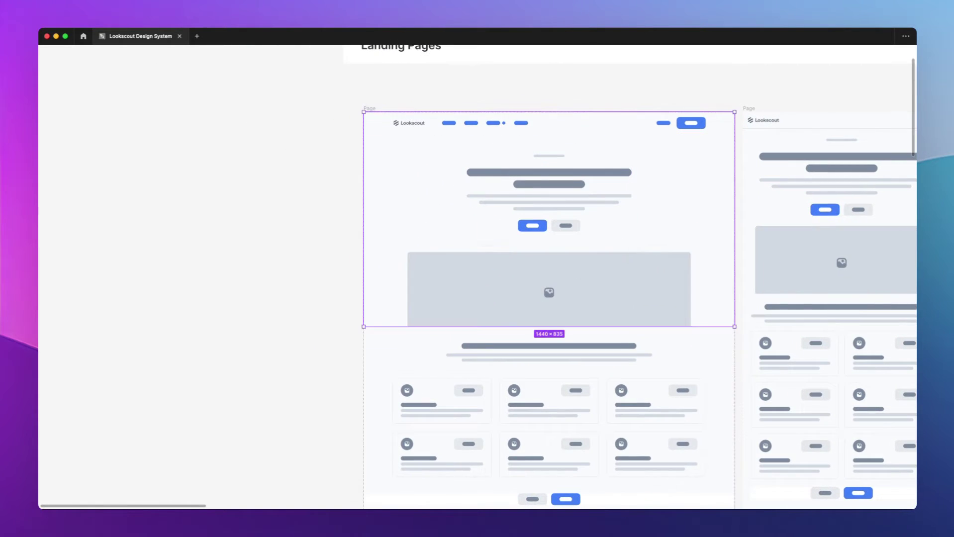
scroll(145, 228, "down", 5)
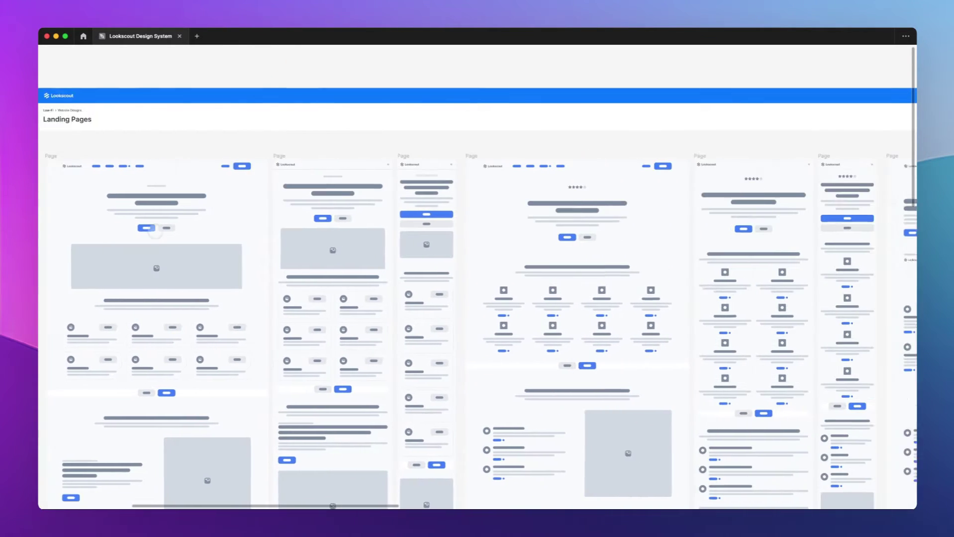
scroll(155, 231, "right", 10)
scroll(415, 220, "left", 8)
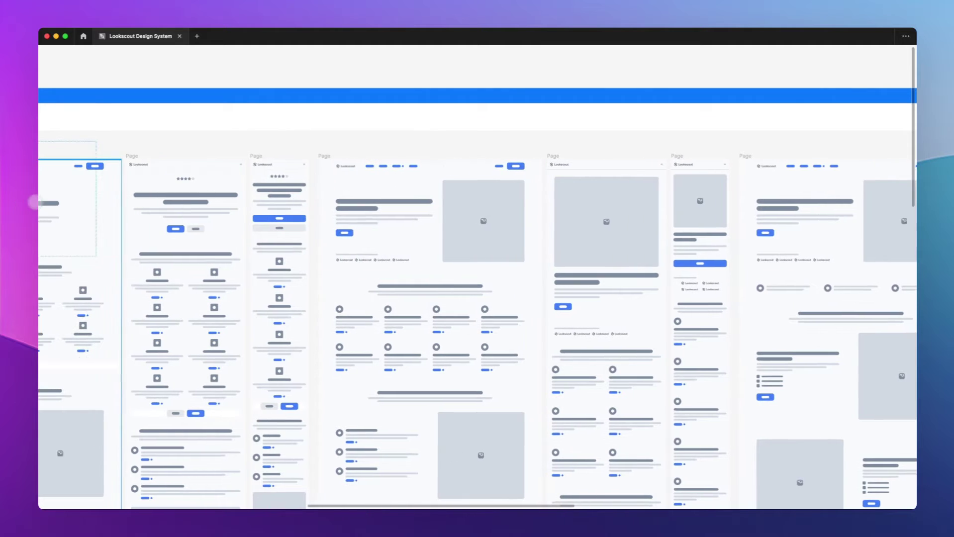
left_click_drag(38, 193, 38, 193)
Undo the stray edit, then place a copy of the image-right hero beside the first copy.
scroll(126, 188, "left", 5)
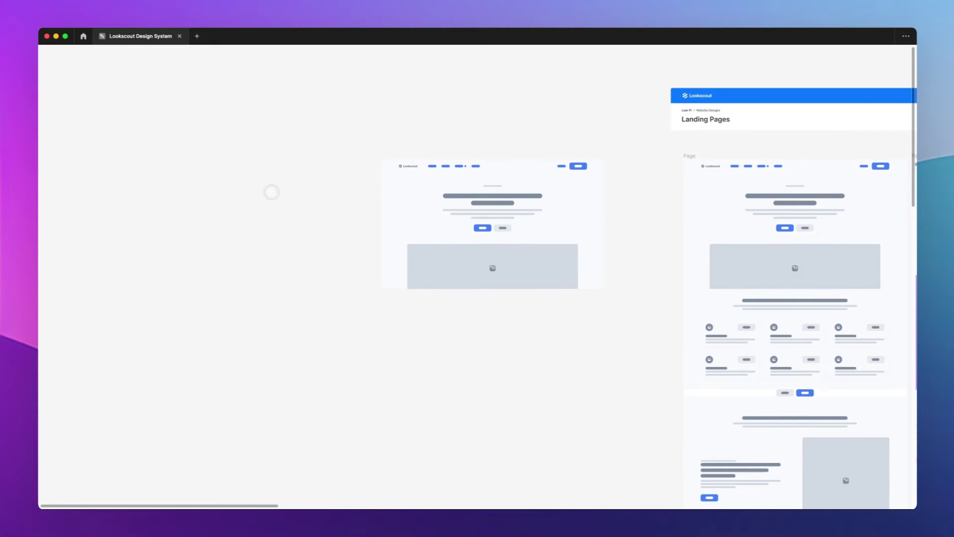
scroll(272, 192, "down", 3)
scroll(547, 223, "right", 4)
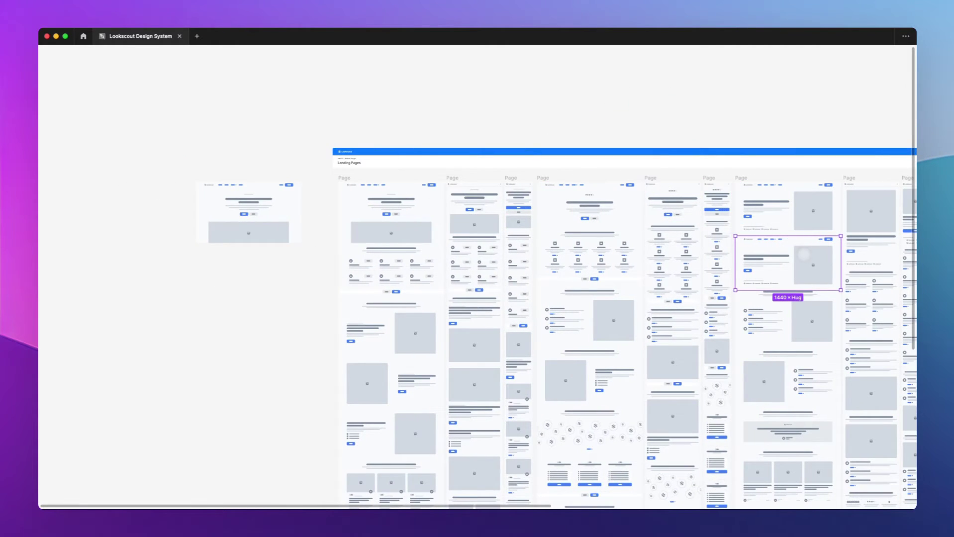
key("ctrl+z")
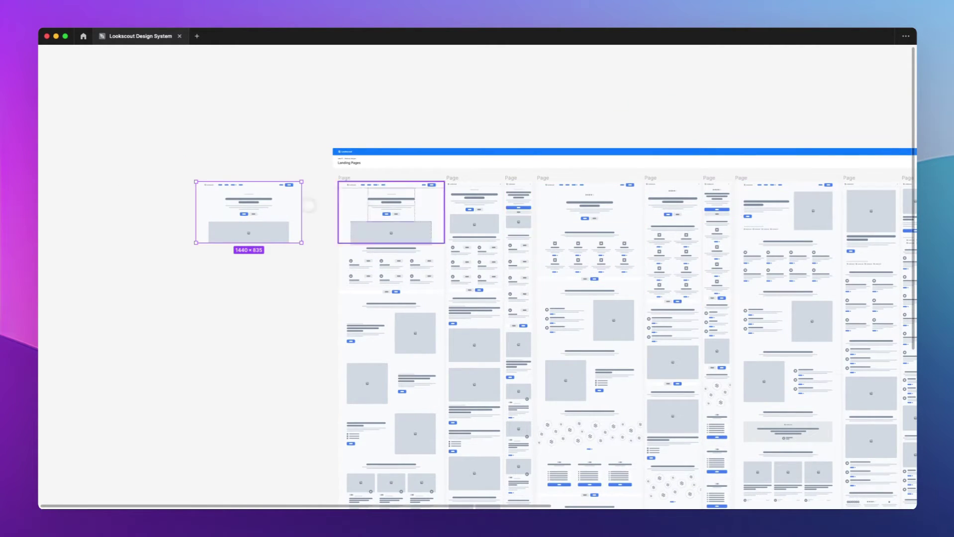
left_click_drag(787, 188, 124, 189)
Zoom out until the image-right hero and the centred wide-image hero are visible side by side.
scroll(139, 191, "up", 5)
scroll(138, 191, "down", 5)
scroll(456, 156, "left", 3)
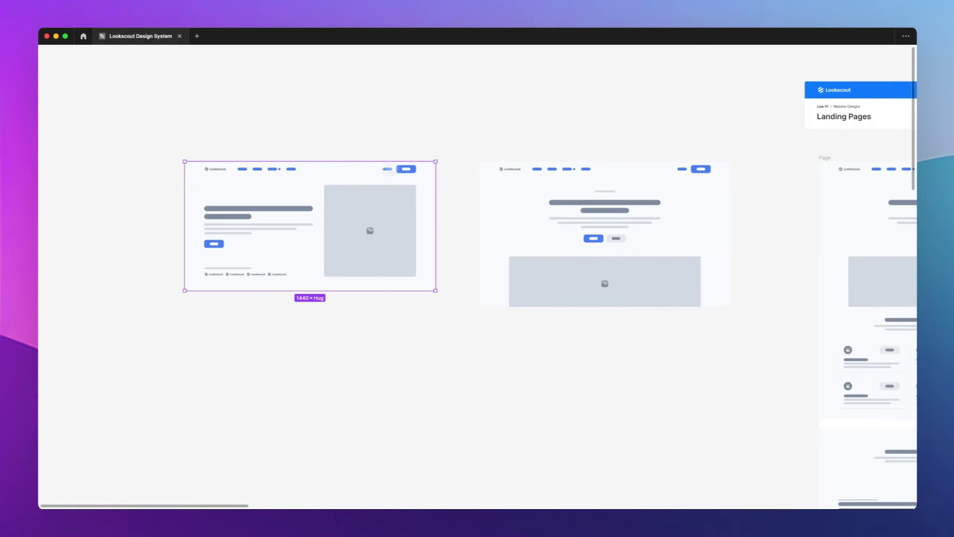
scroll(456, 155, "up", 5)
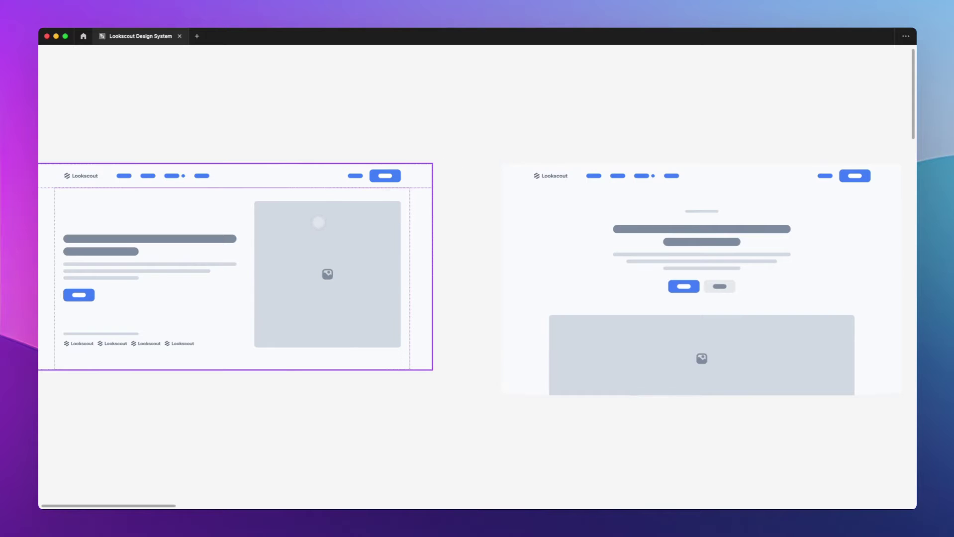
scroll(332, 236, "left", 3)
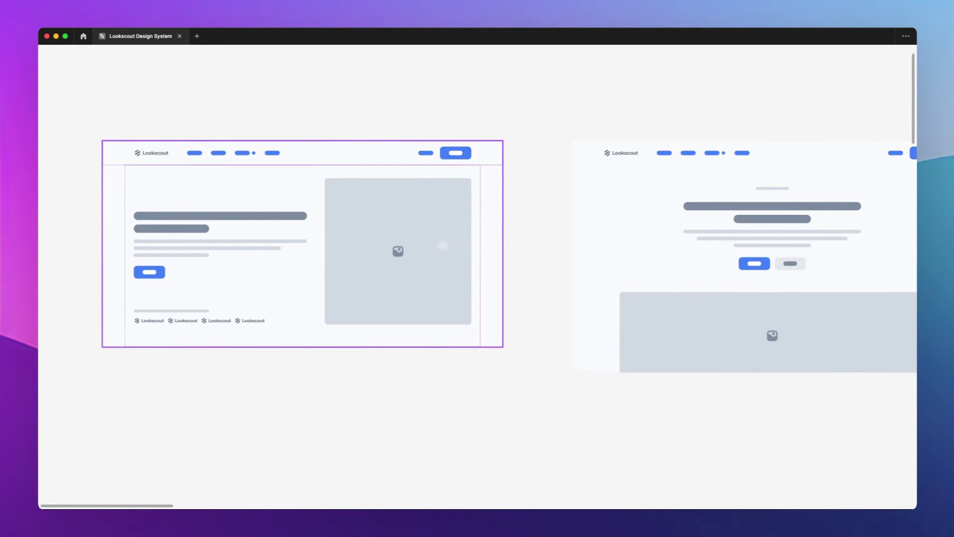
scroll(391, 233, "down", 1)
scroll(391, 232, "right", 1)
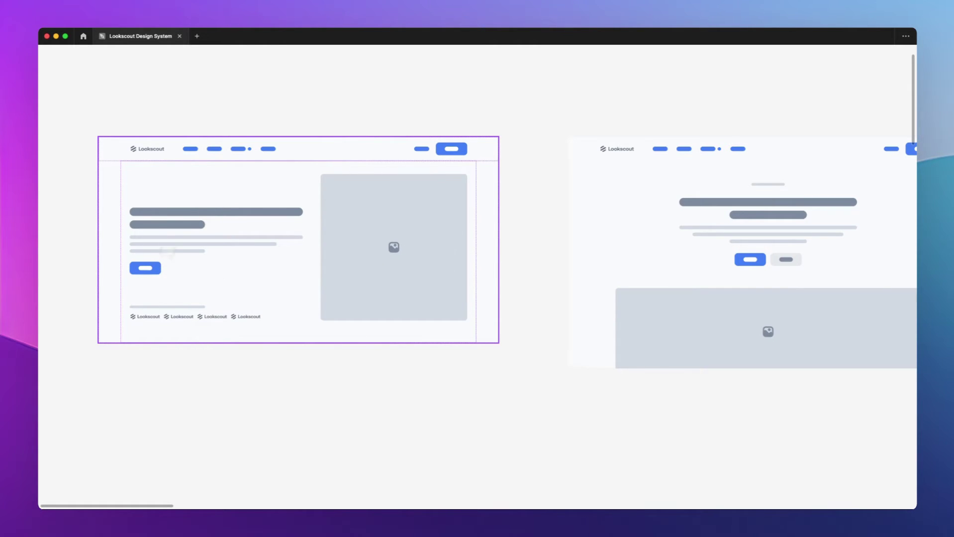
scroll(311, 183, "left", 3)
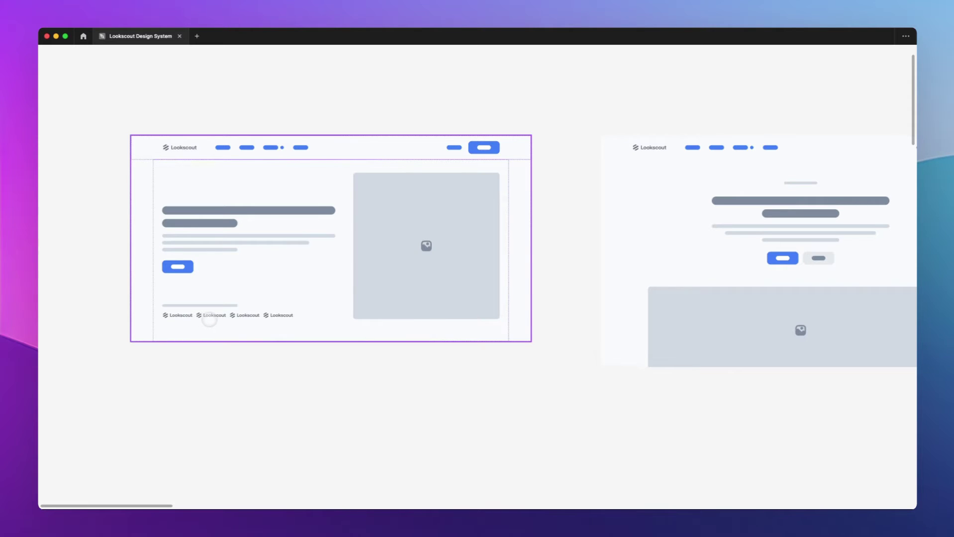
scroll(214, 320, "right", 10)
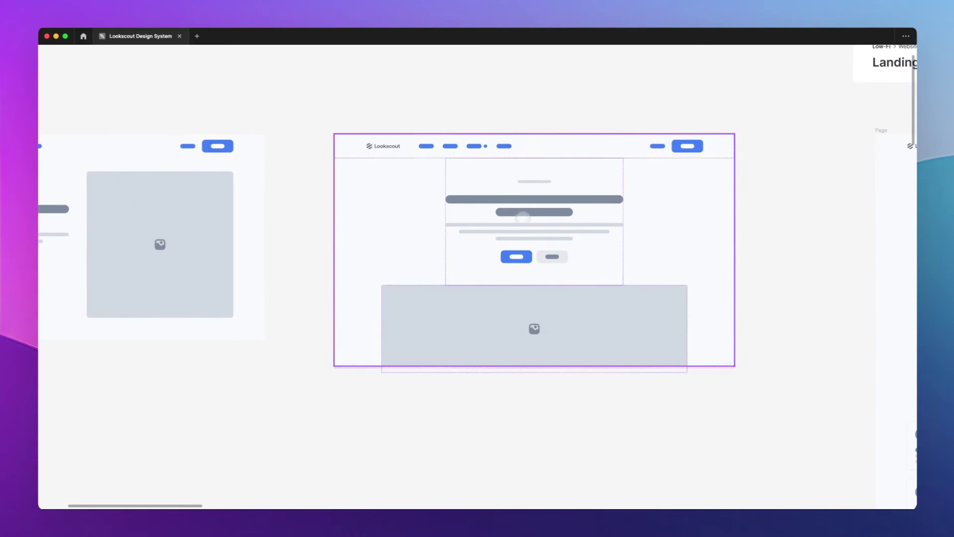
scroll(599, 236, "up", 2)
scroll(599, 235, "up", 1)
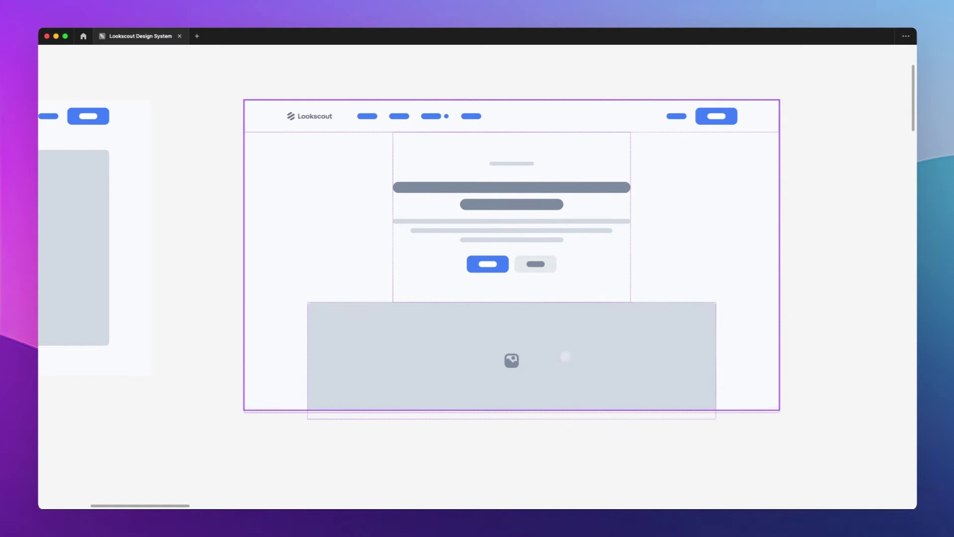
scroll(538, 350, "down", 1)
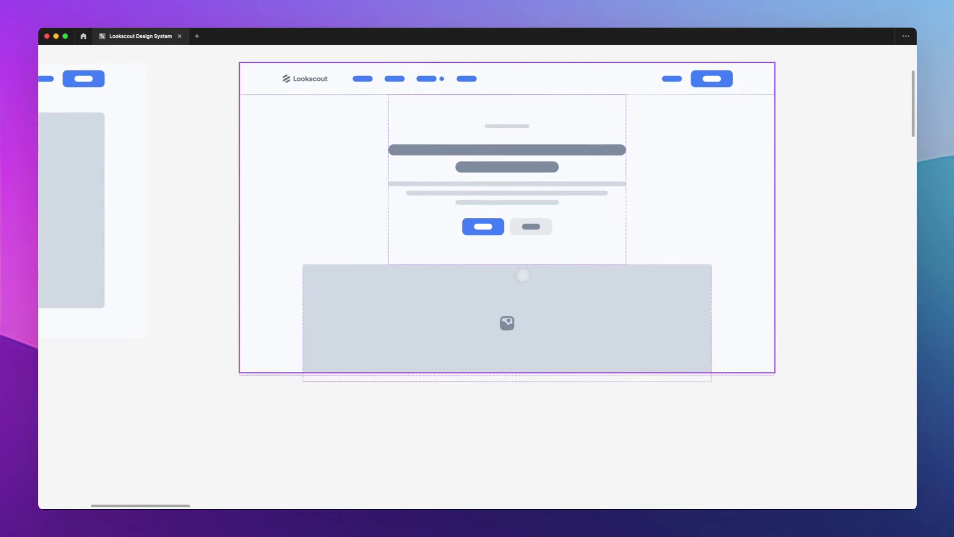
scroll(523, 276, "down", 3)
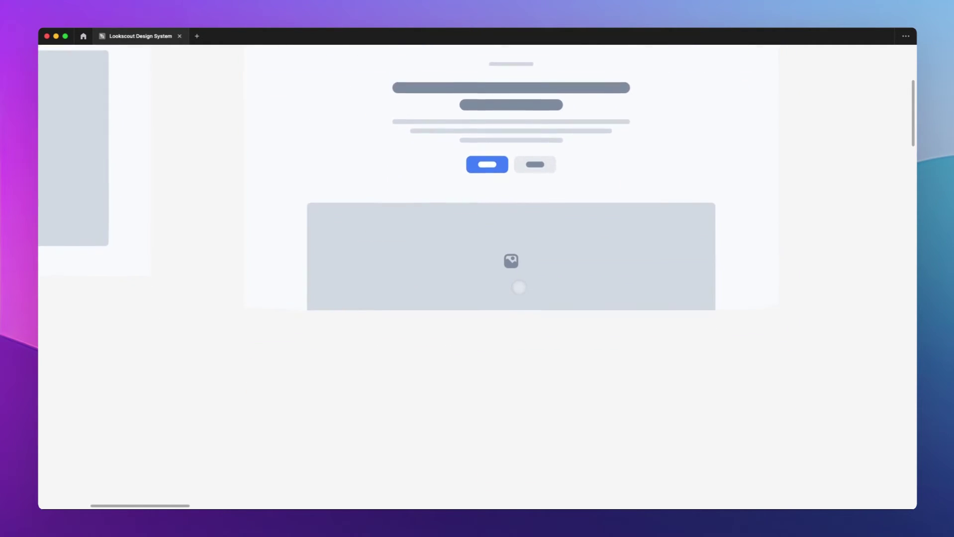
scroll(519, 287, "down", 3)
scroll(519, 287, "down", 5)
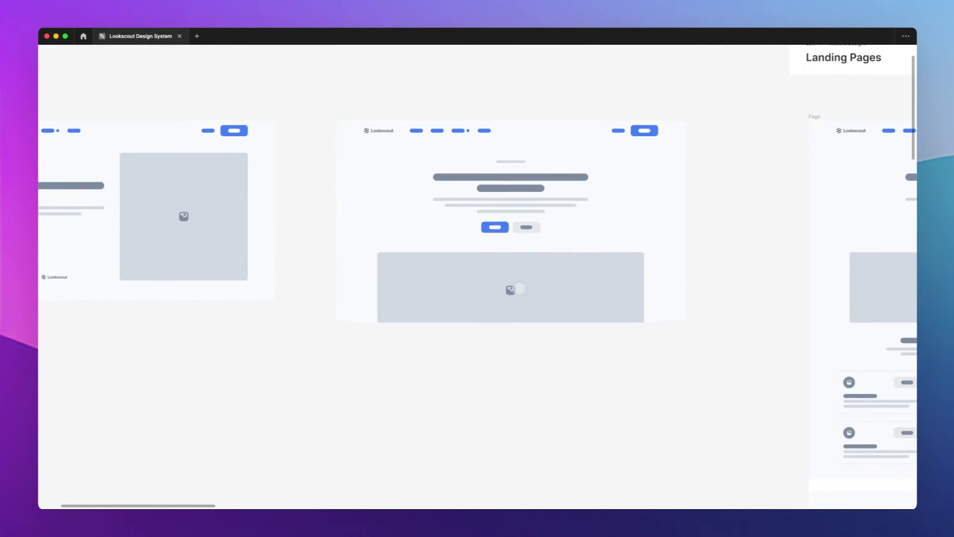
scroll(518, 289, "left", 6)
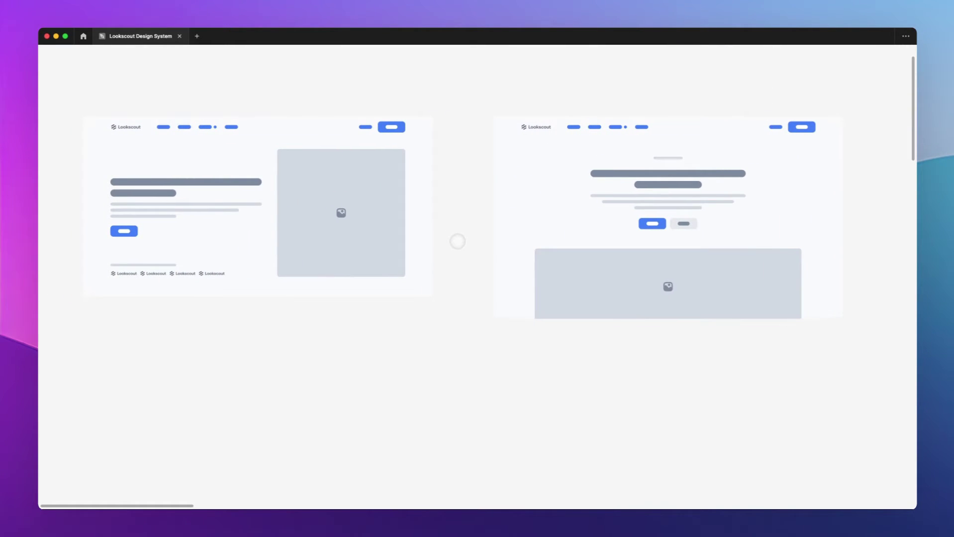
scroll(458, 241, "up", 1)
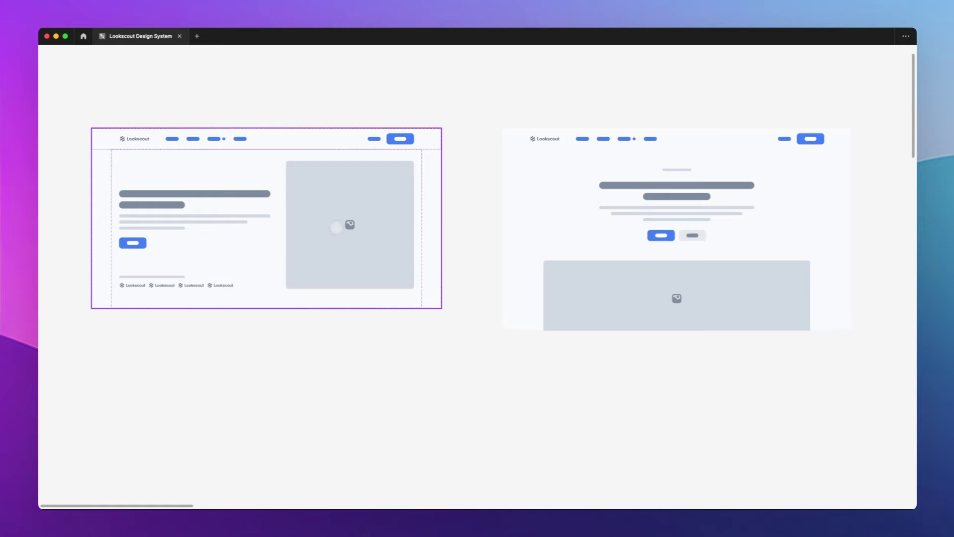
scroll(463, 246, "up", 1)
scroll(463, 246, "left", 1)
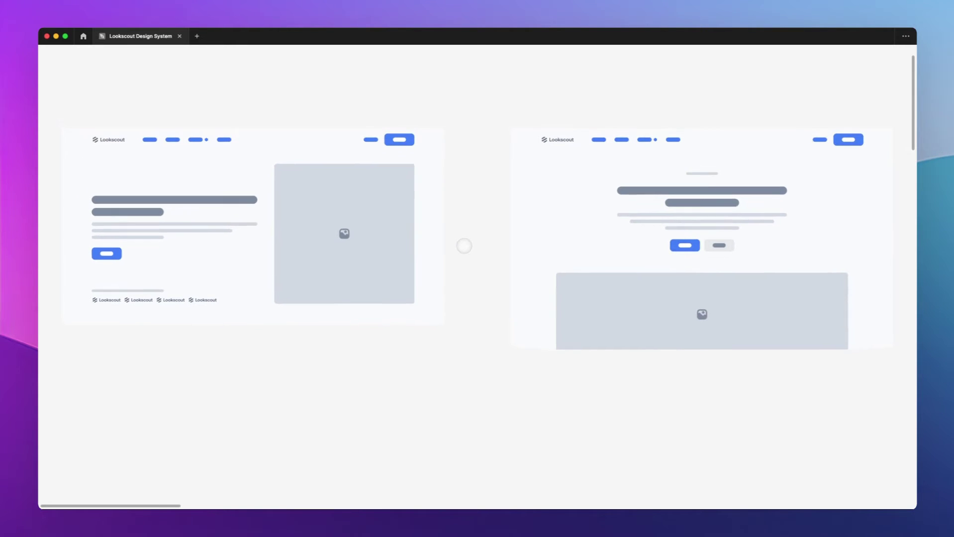
scroll(464, 246, "up", 1)
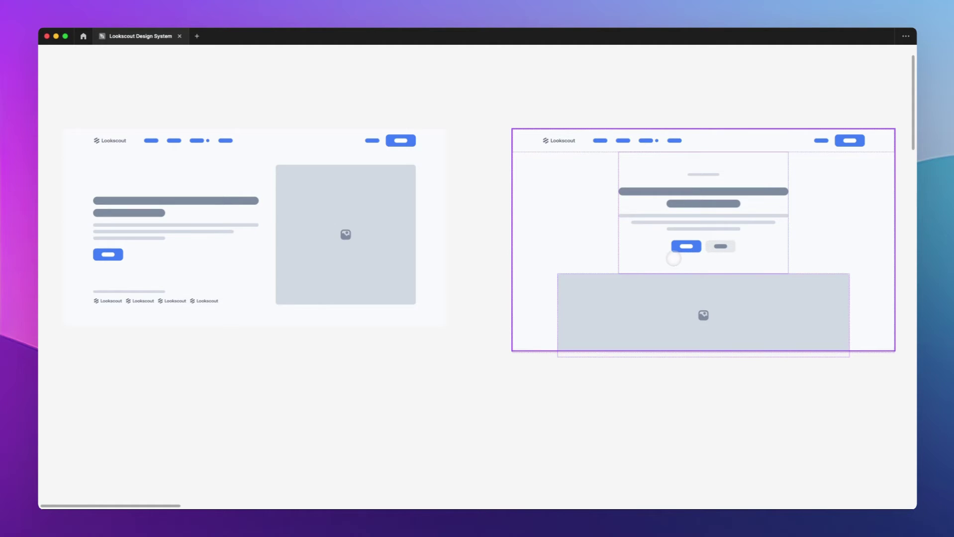
scroll(669, 259, "down", 2)
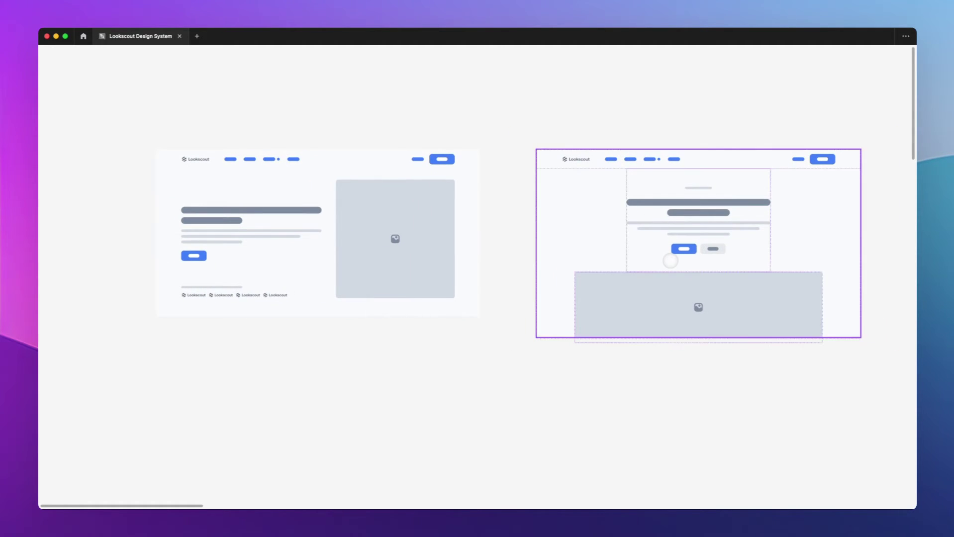
scroll(670, 261, "up", 2)
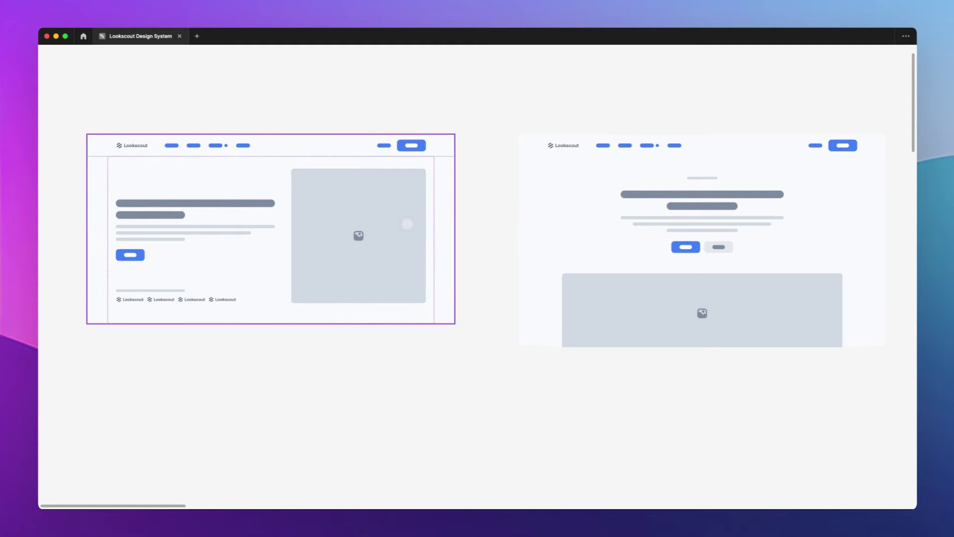
scroll(509, 220, "down", 1)
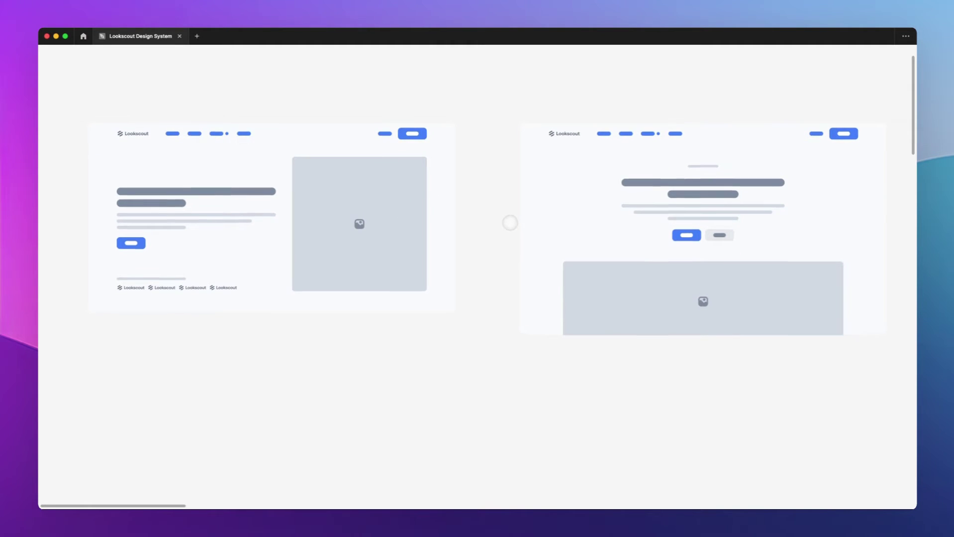
scroll(510, 224, "up", 1)
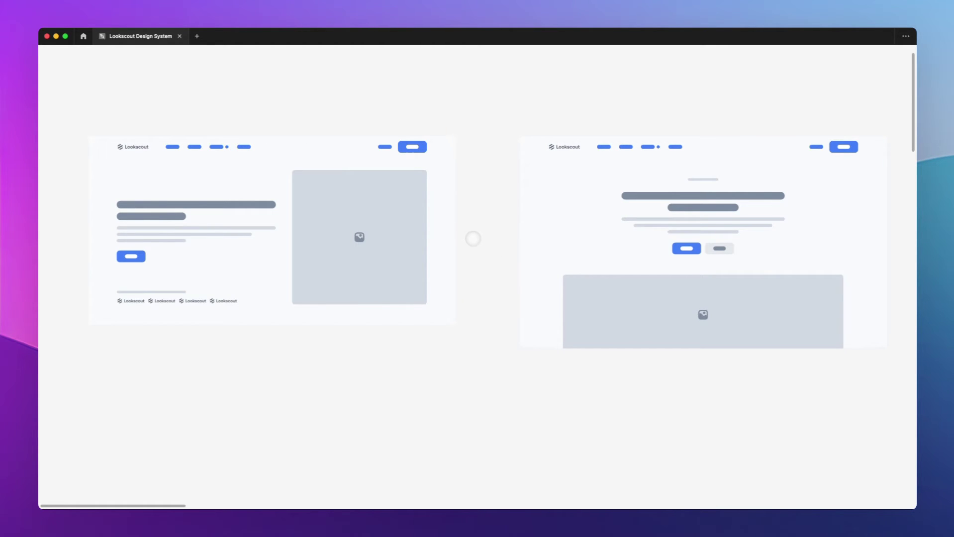
scroll(475, 238, "up", 1)
scroll(477, 238, "left", 1)
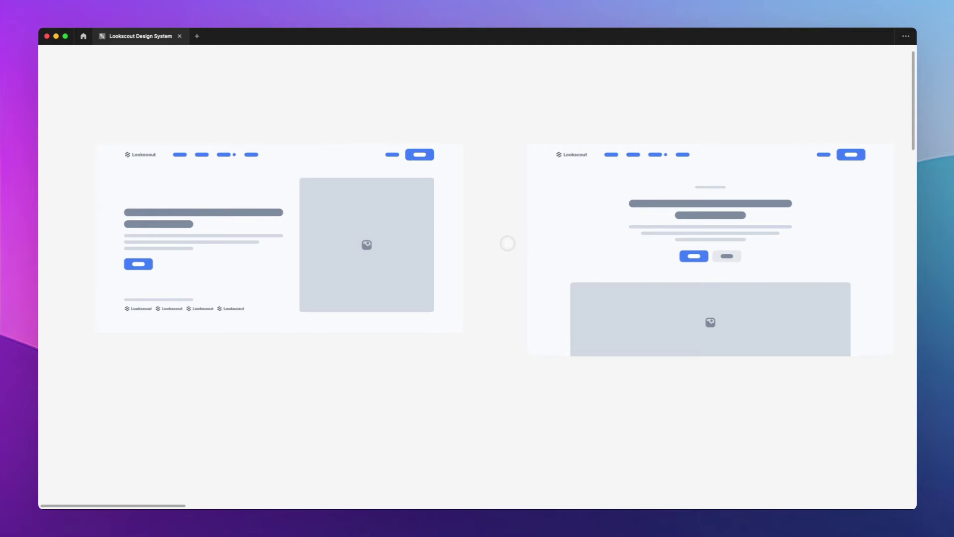
scroll(507, 243, "down", 2)
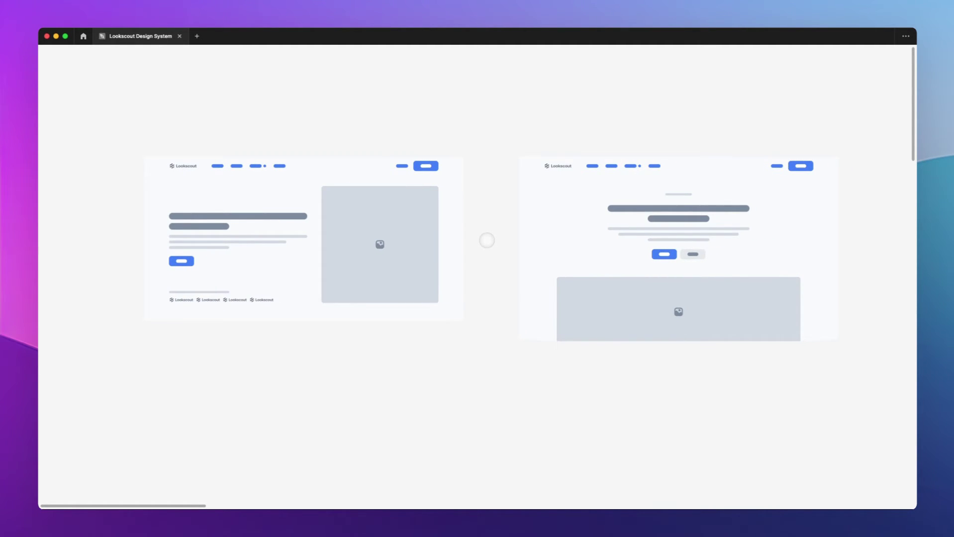
scroll(488, 251, "right", 1)
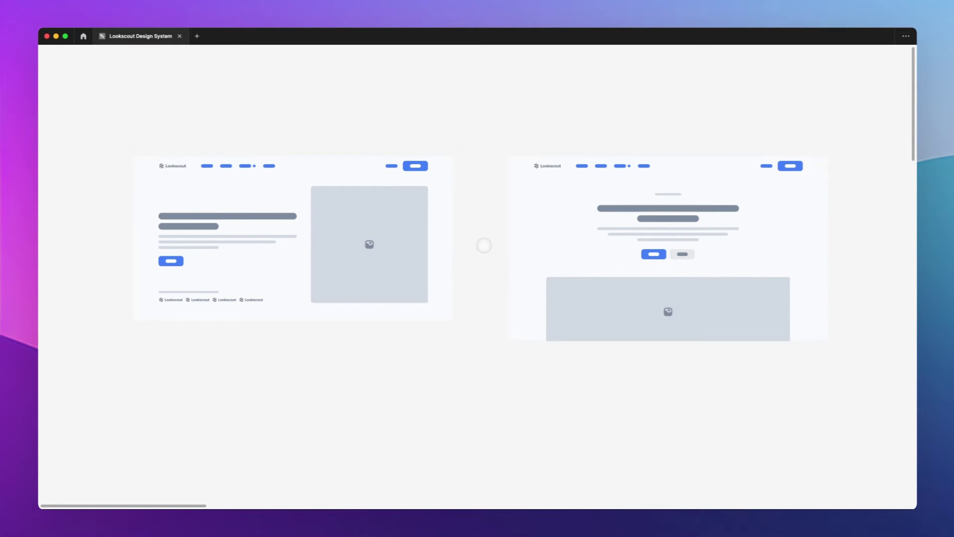
scroll(485, 248, "down", 2)
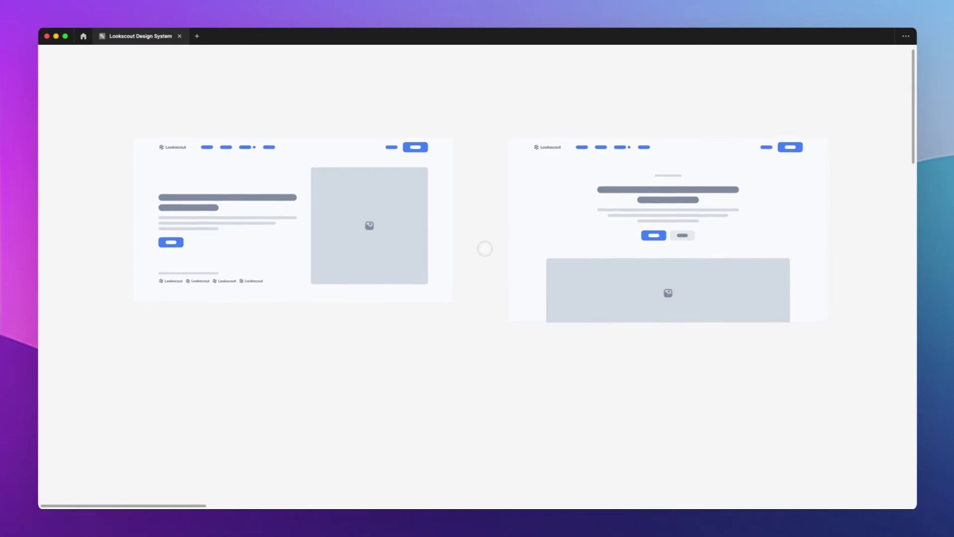
scroll(473, 210, "right", 1)
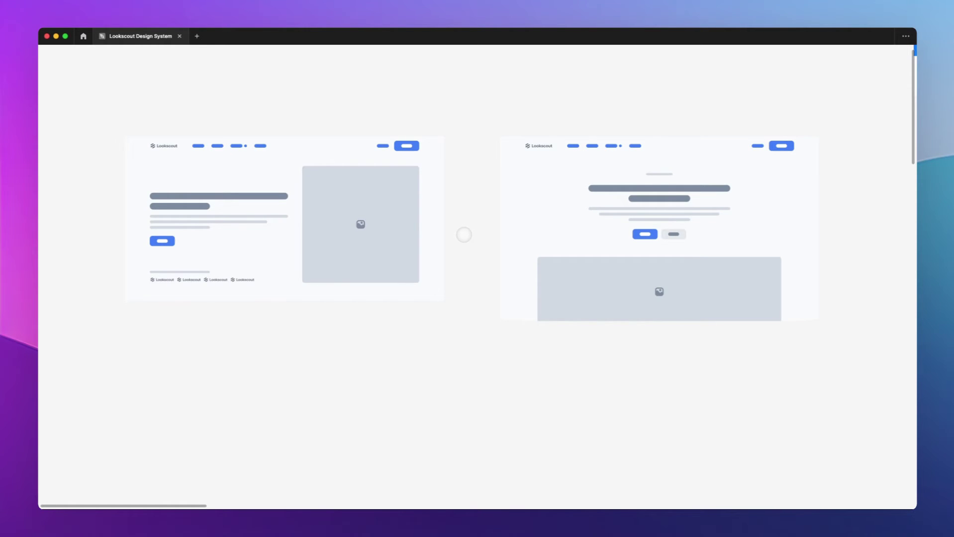
scroll(474, 231, "up", 1)
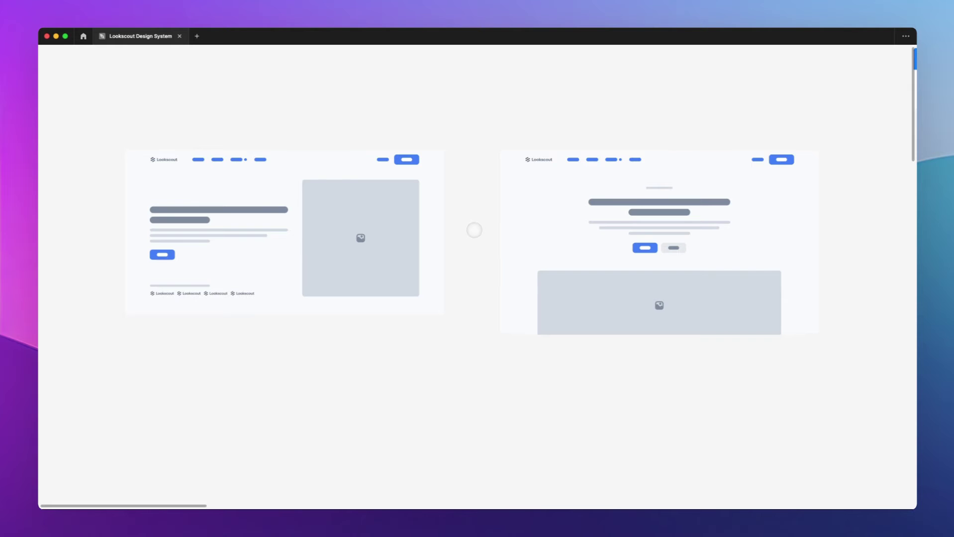
Pan the Landing Pages canvas to an empty area left of the wireframes.
scroll(466, 236, "right", 10)
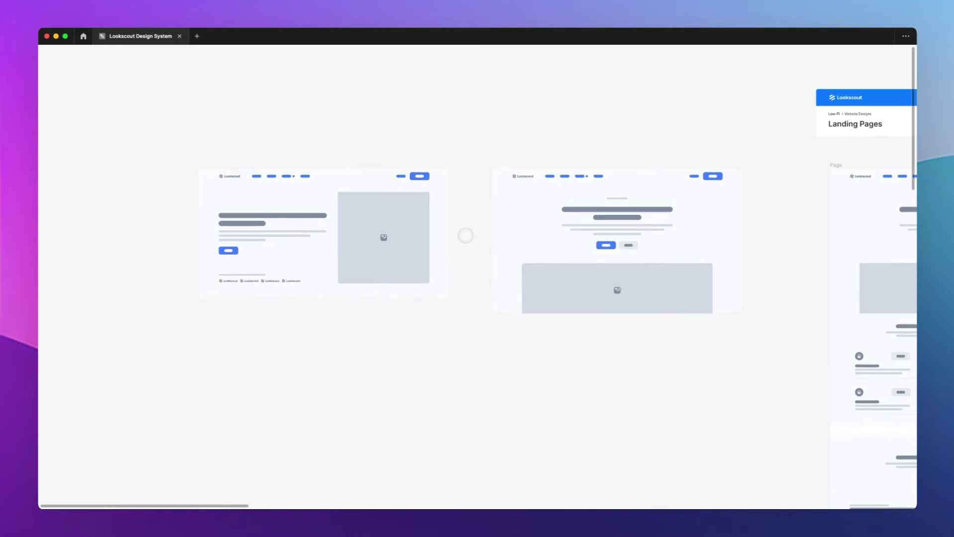
scroll(465, 235, "right", 10)
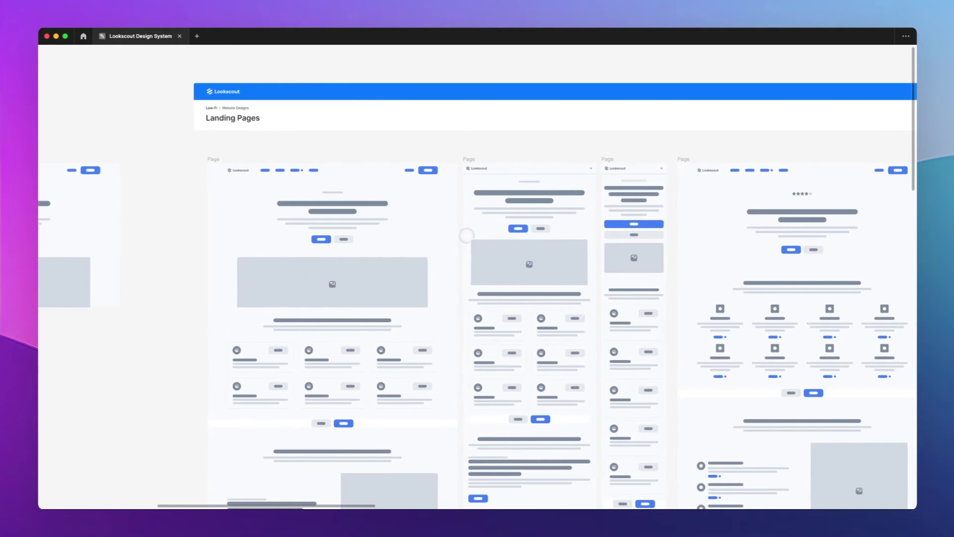
scroll(466, 236, "down", 3)
scroll(466, 236, "down", 3)
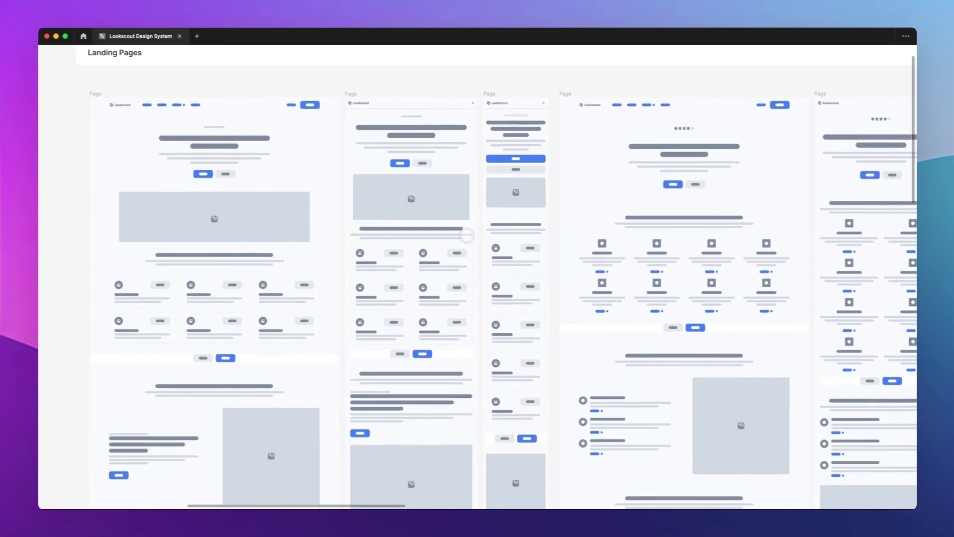
scroll(466, 236, "right", 2)
scroll(466, 236, "right", 10)
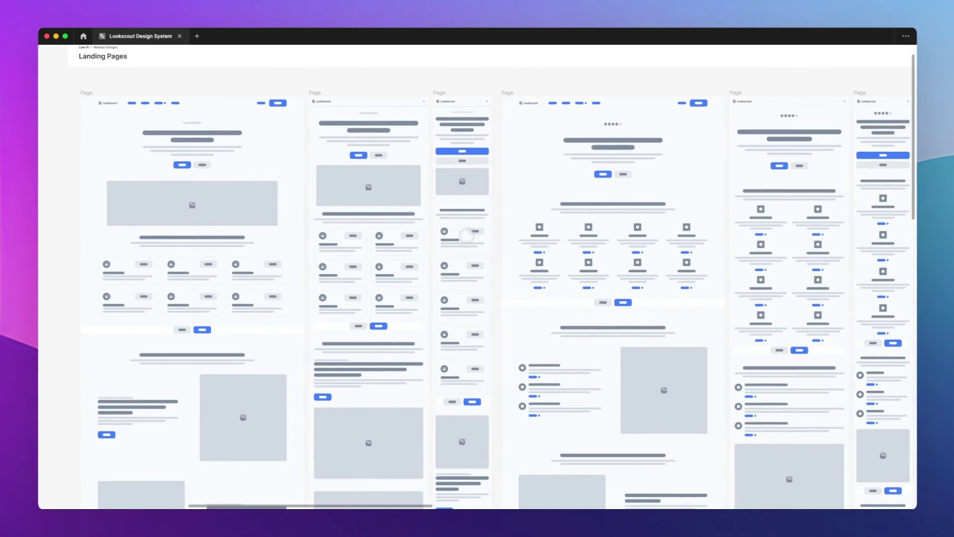
scroll(466, 235, "down", 1)
scroll(466, 236, "right", 5)
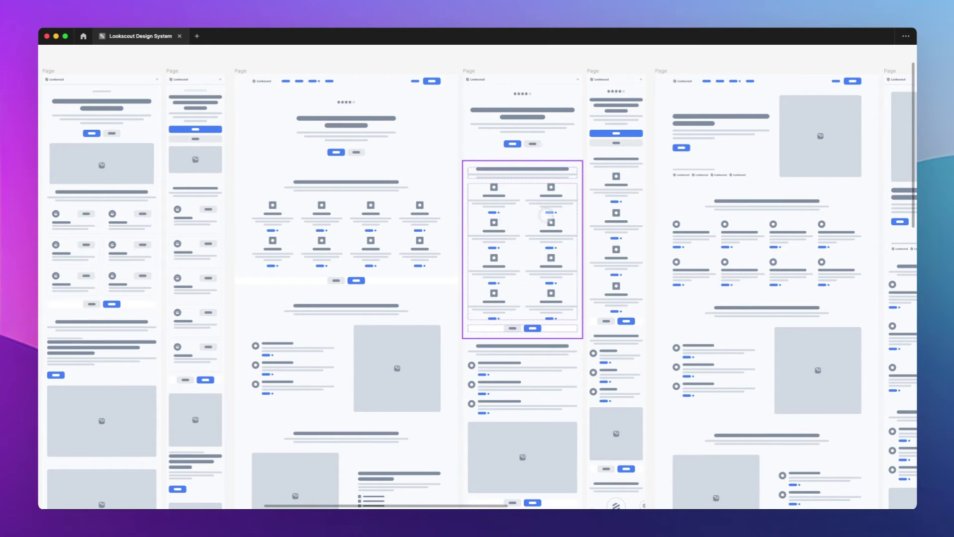
scroll(549, 217, "right", 8)
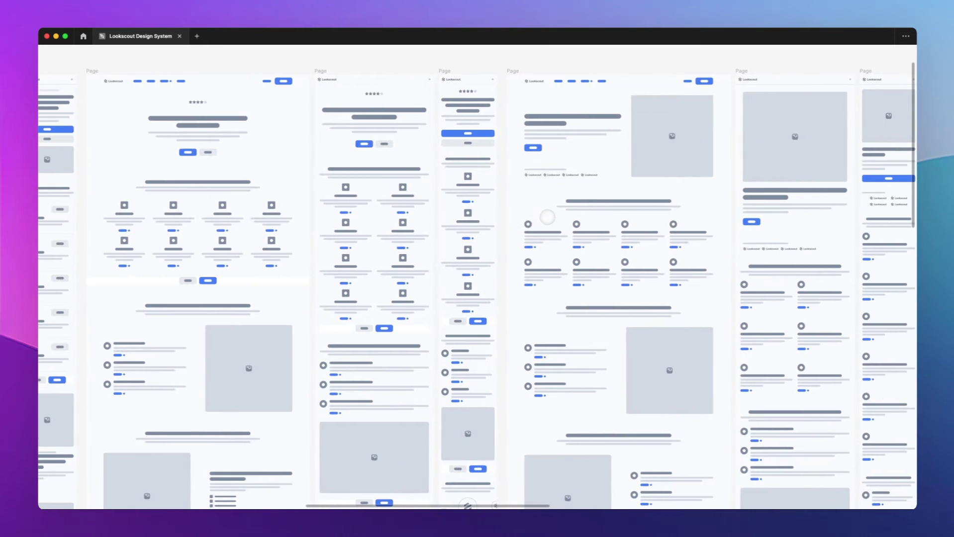
scroll(548, 217, "right", 8)
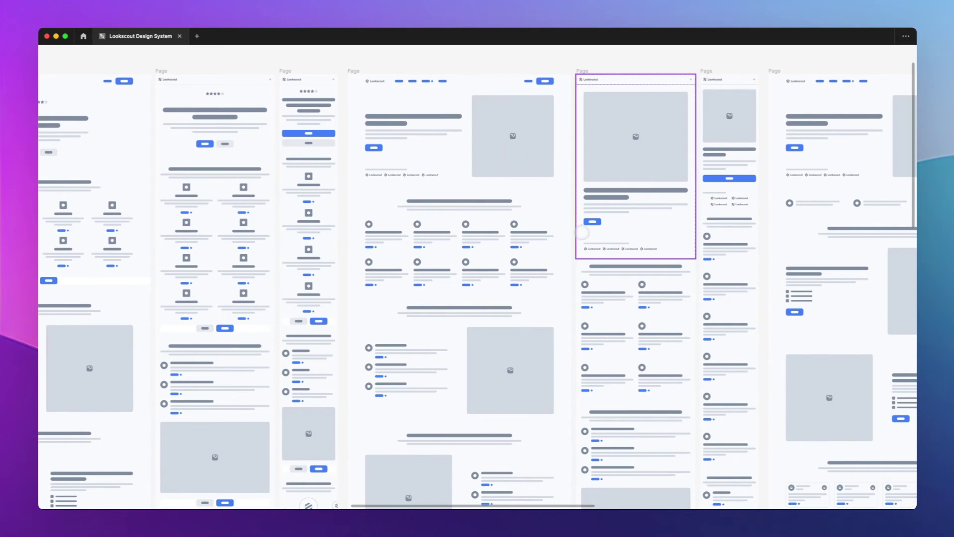
scroll(574, 240, "right", 7)
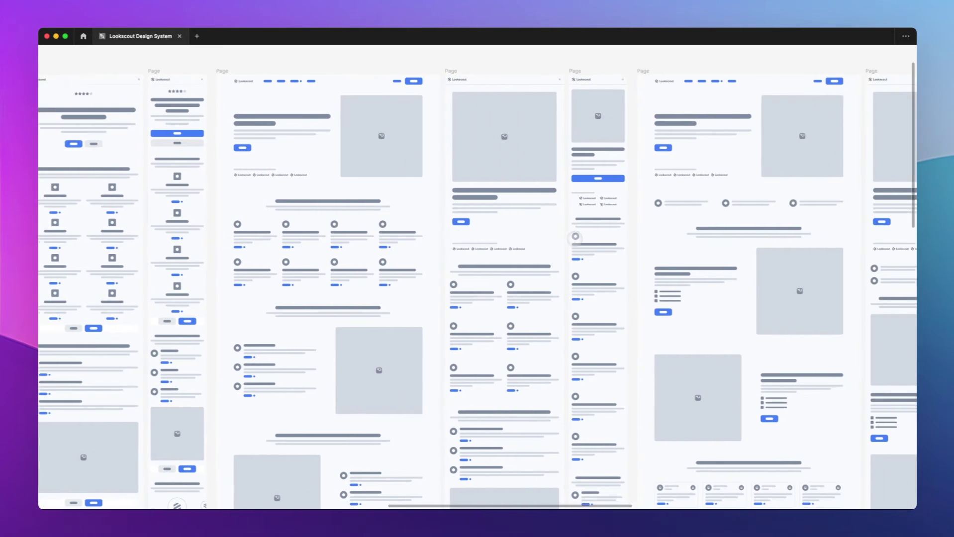
scroll(575, 239, "right", 5)
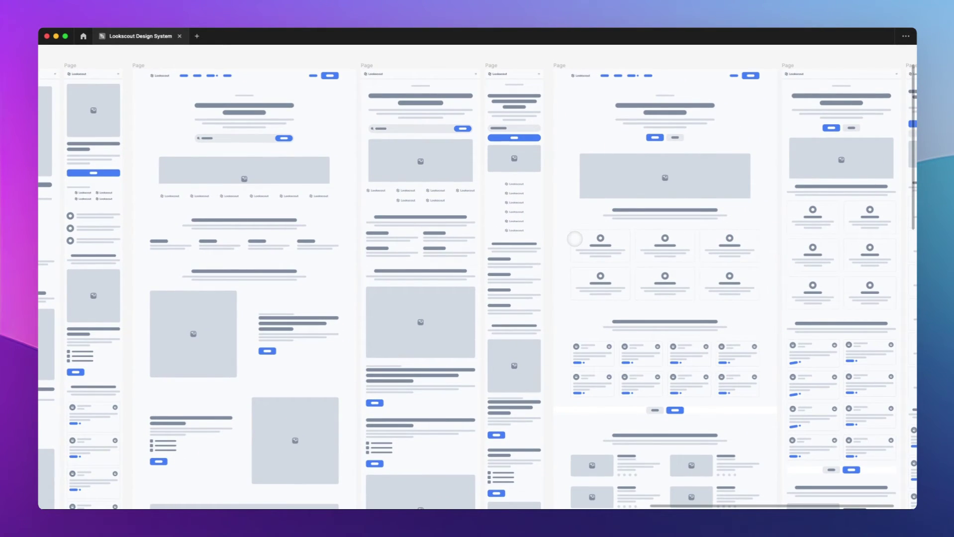
scroll(574, 239, "right", 7)
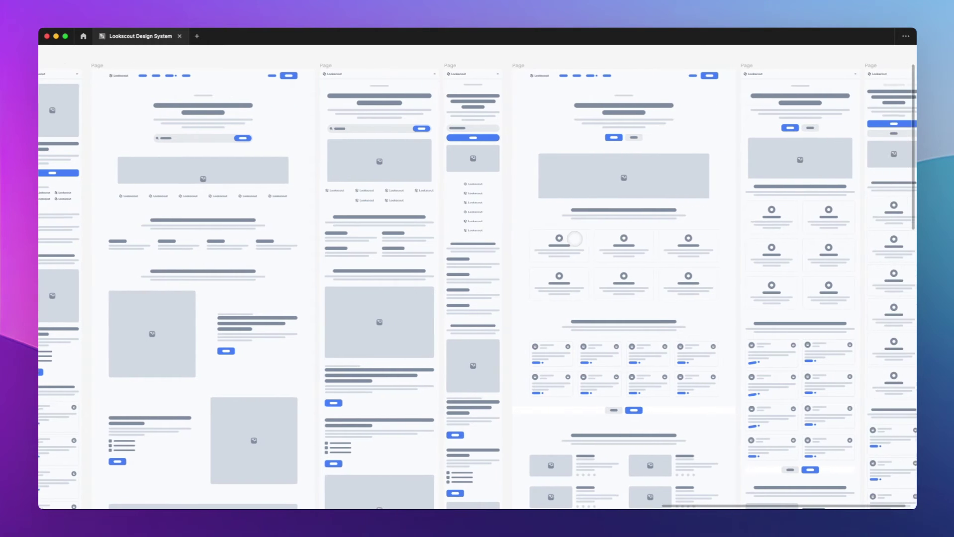
scroll(574, 239, "down", 5)
scroll(574, 239, "down", 8)
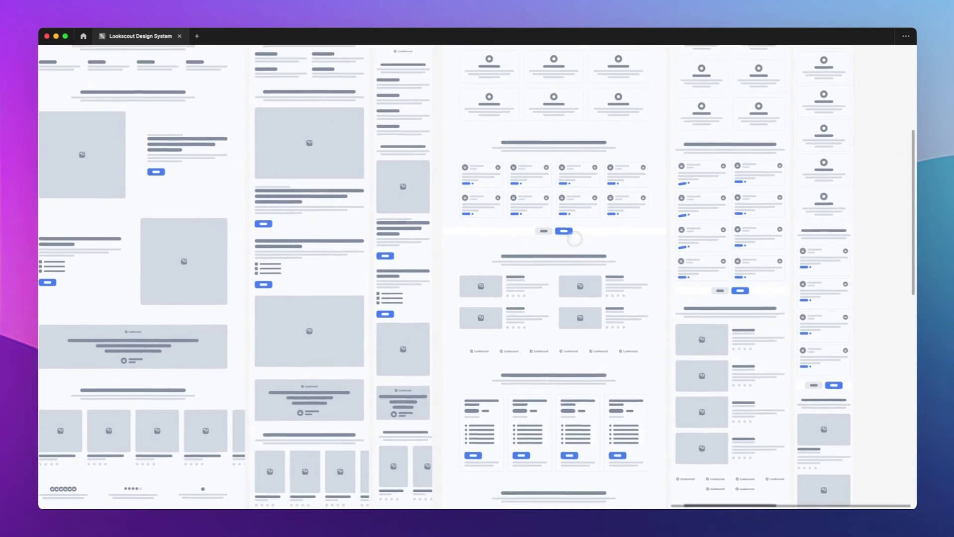
scroll(575, 239, "left", 6)
scroll(574, 240, "down", 4)
scroll(574, 240, "left", 5)
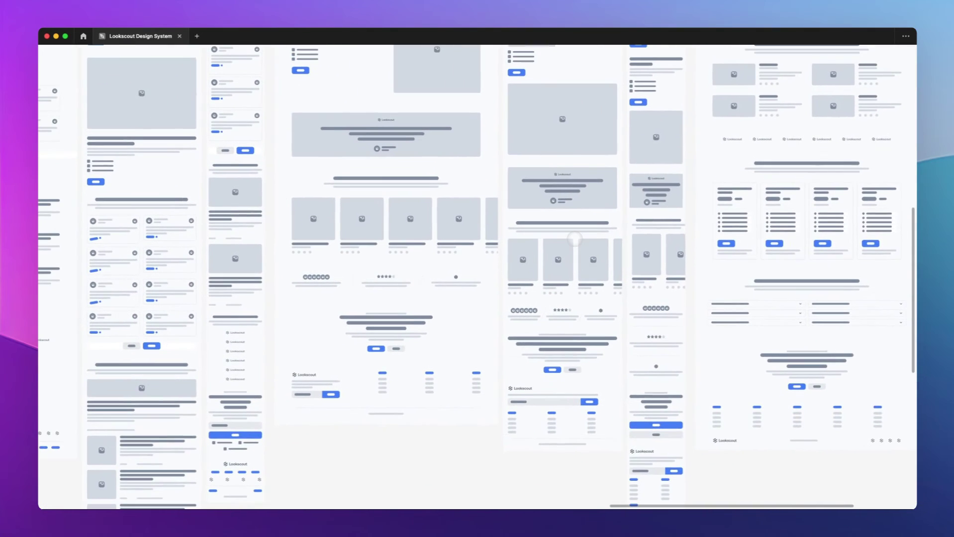
scroll(574, 240, "right", 18)
scroll(575, 239, "up", 8)
scroll(575, 239, "left", 18)
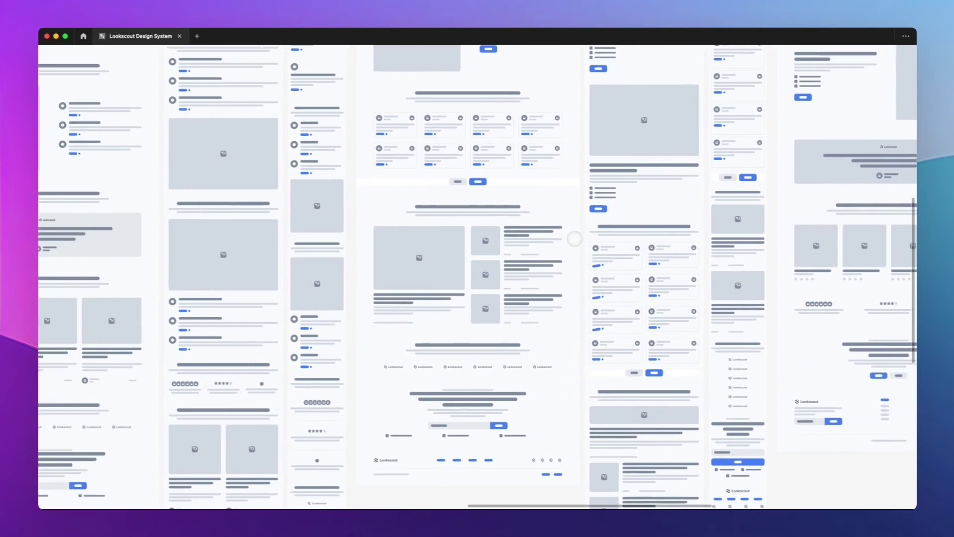
scroll(535, 235, "left", 15)
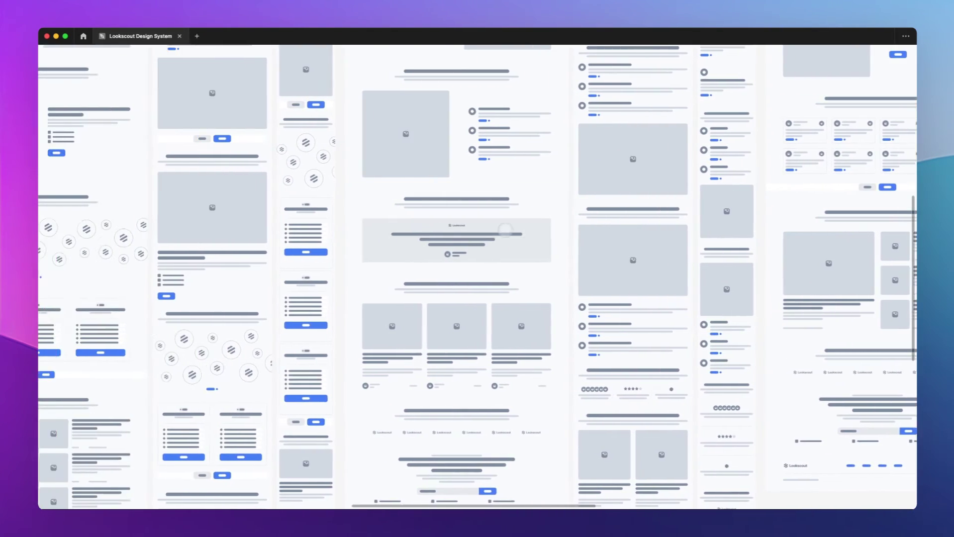
scroll(505, 230, "up", 5)
scroll(505, 230, "down", 3)
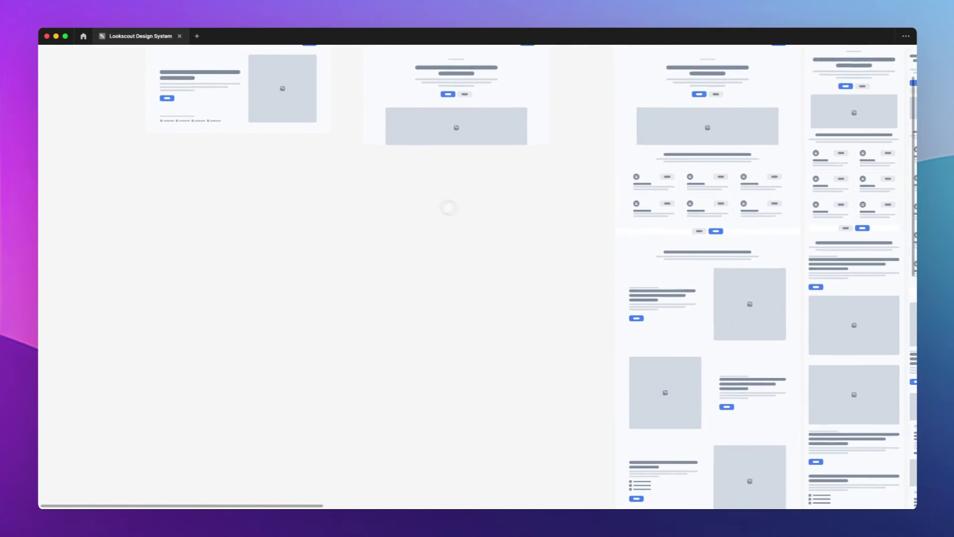
scroll(443, 204, "up", 3)
Restore the hidden panels and draw a large 1737×1017 grey background block.
key("super+backslash")
key("r")
left_click_drag(296, 178, 586, 346)
Draw a 1149×117 headline bar across the block and fill it mid grey A9A9A9.
key("r")
left_click_drag(440, 261, 536, 272)
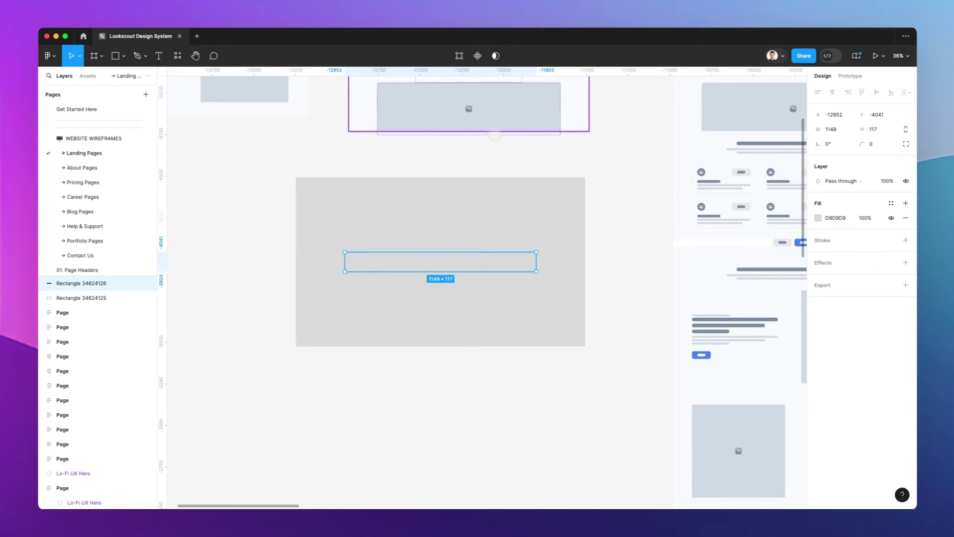
left_click(818, 218)
left_click_drag(711, 268, 697, 285)
Duplicate the bar into a 1149×583 content box below it, filled white FFFFFF.
left_click_drag(498, 271, 500, 340)
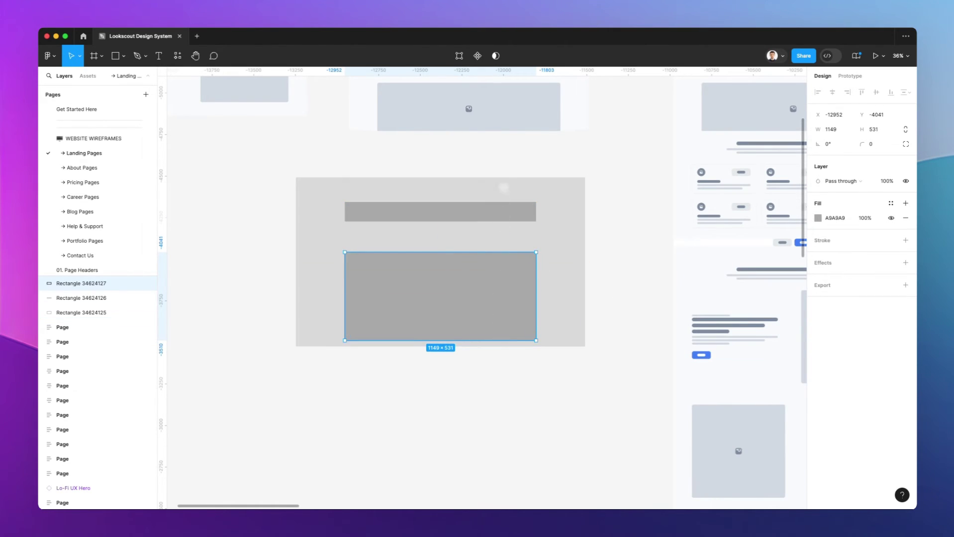
left_click(817, 218)
left_click(743, 395)
type("FFFFFF")
key("Return")
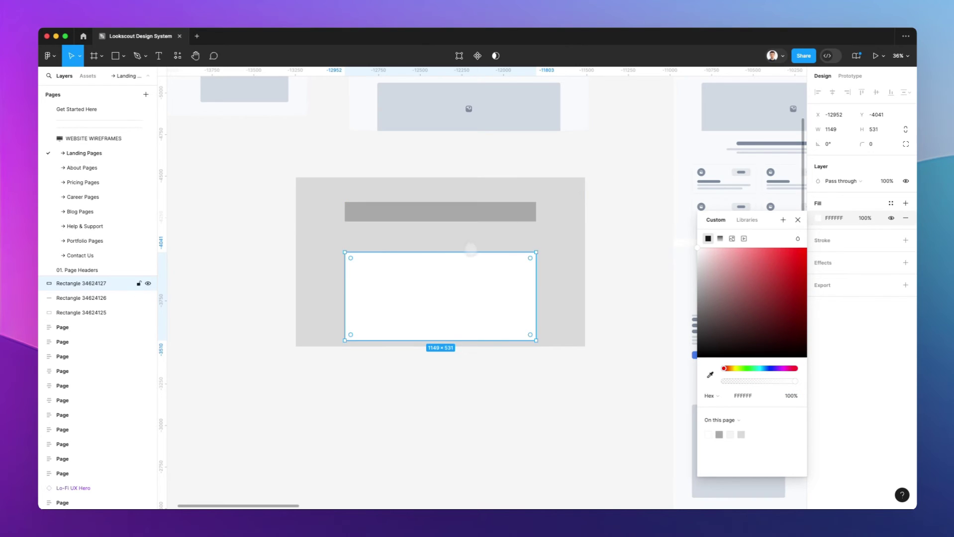
left_click_drag(468, 250, 473, 237)
Launch the Noun Project icon app through Spotlight.
key("super+space")
type("n")
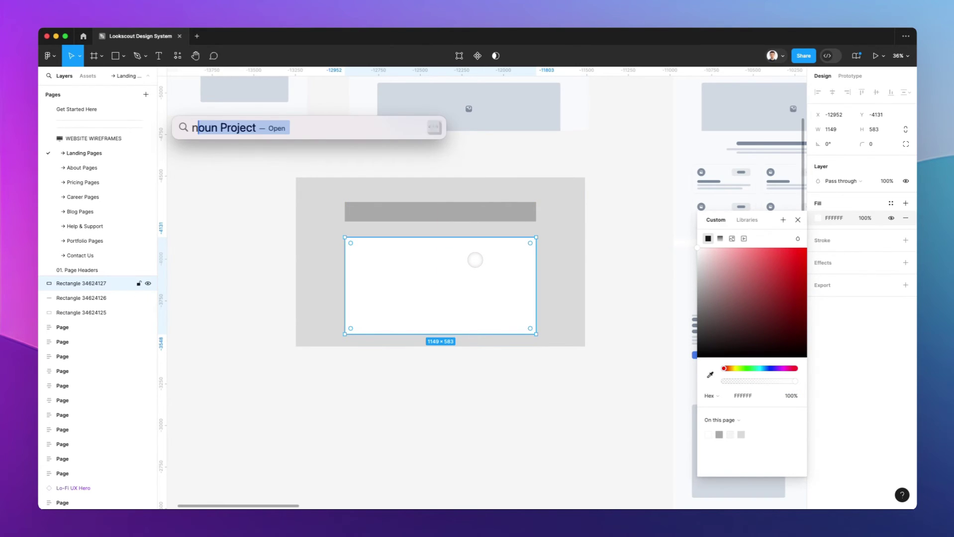
type("oun")
key("Return")
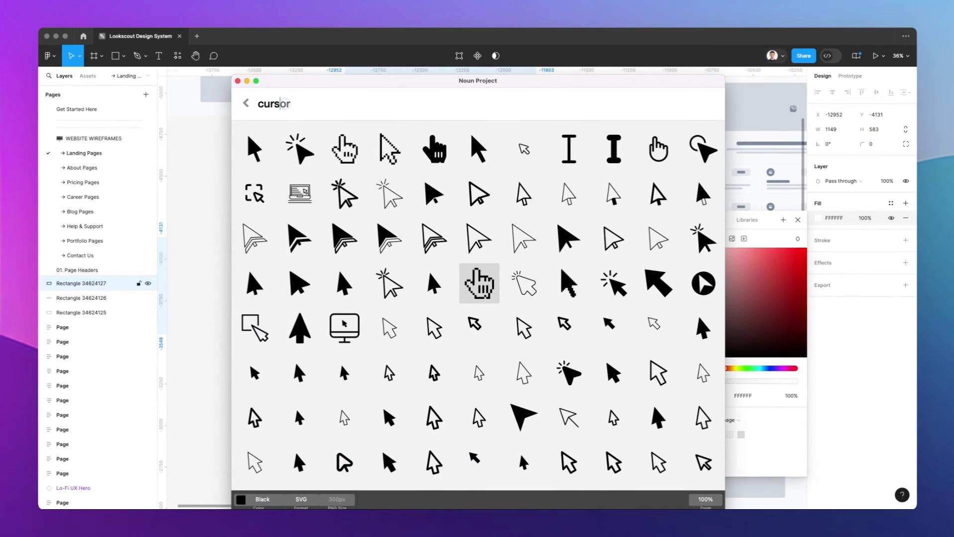
Search Noun Project for 'im' and drop the image icon onto the white box.
key("super+a")
type("im")
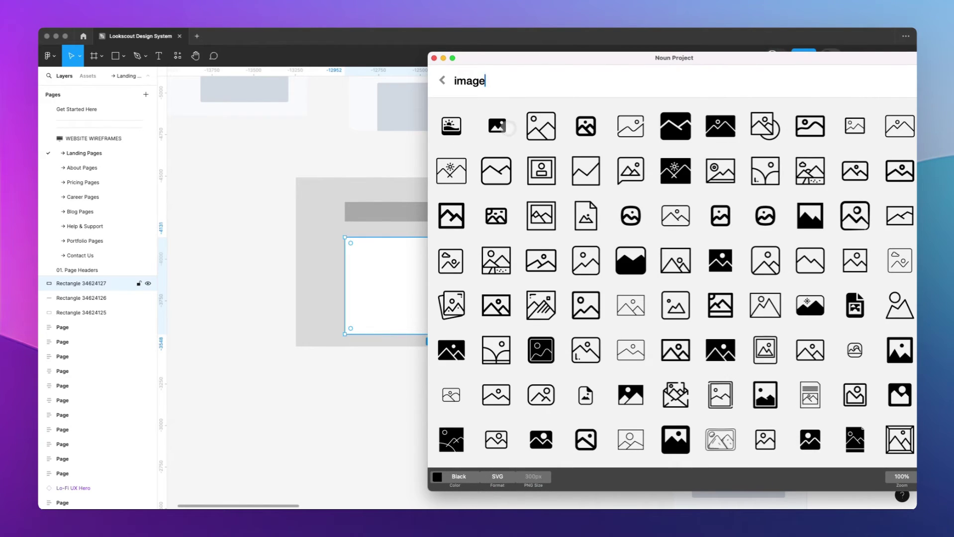
left_click_drag(497, 126, 444, 283)
scroll(458, 251, "up", 5)
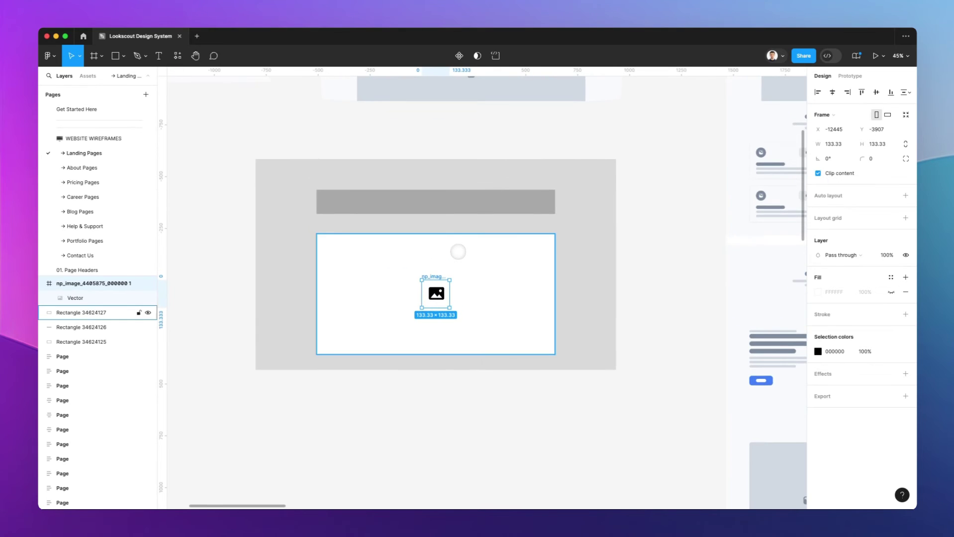
Remove the icon's wrapping frame and centre it horizontally and vertically in the white box.
left_click(470, 290, "shift")
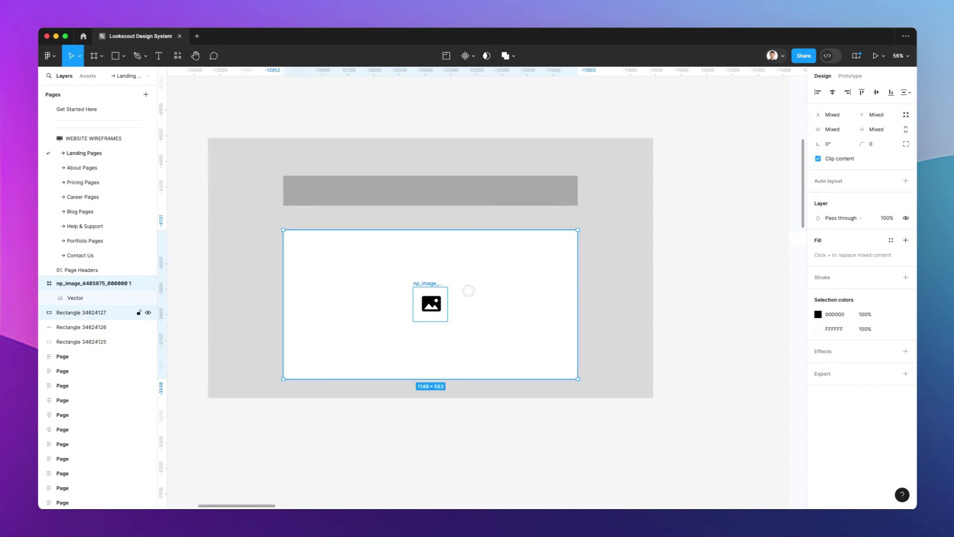
double_click(431, 303)
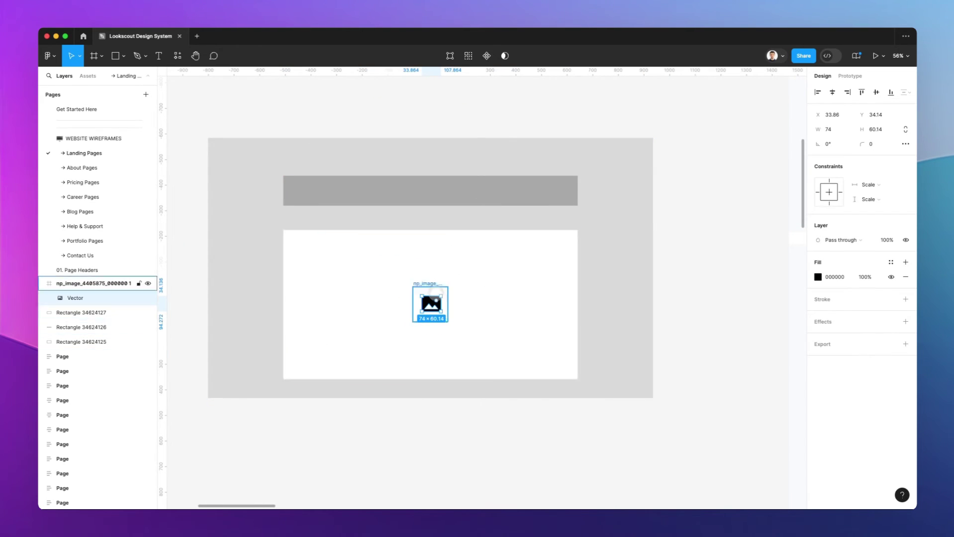
left_click(420, 283)
key("shift+super+g")
left_click(488, 282, "shift")
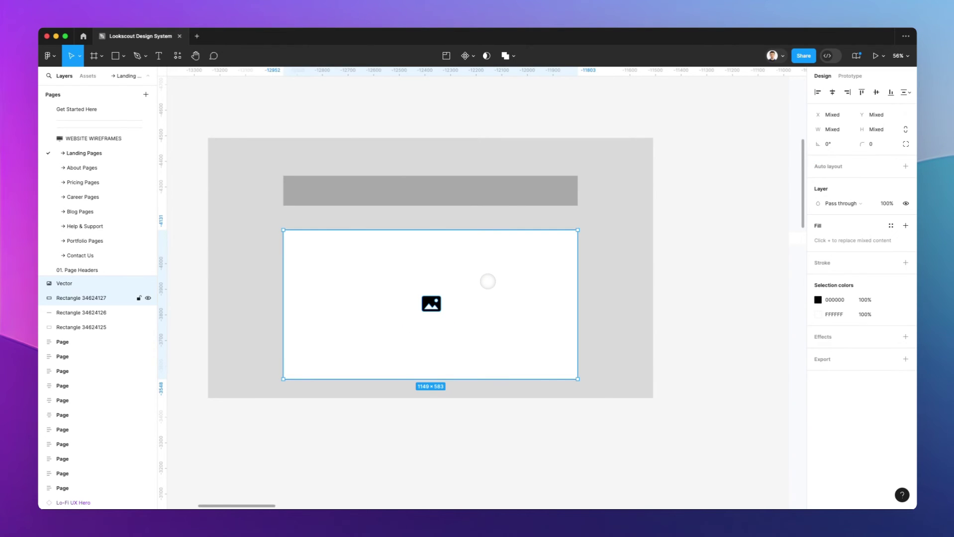
left_click(833, 92)
left_click(876, 92)
left_click(739, 243)
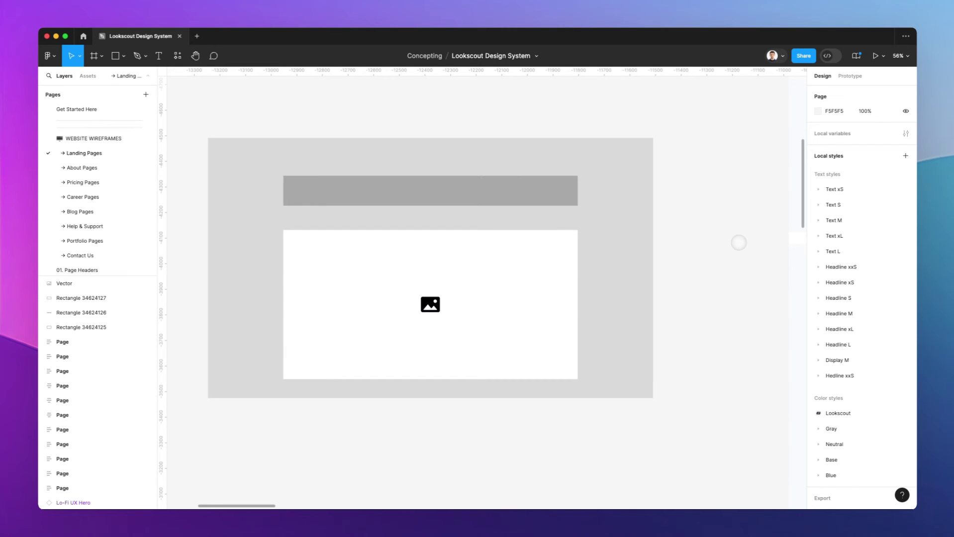
Make the top headline bar thinner.
scroll(647, 241, "down", 2)
scroll(647, 241, "left", 3)
left_click(457, 275)
left_click(497, 168)
mouse_move(514, 183)
left_mouse_down()
mouse_move(516, 164)
mouse_move(523, 175)
mouse_move(573, 178)
mouse_move(556, 196)
mouse_move(527, 195)
left_mouse_up()
Give the shorter 491×26 bar 50% opacity, place it under the headline, and delete the extra wide bar.
scroll(522, 194, "down", 1)
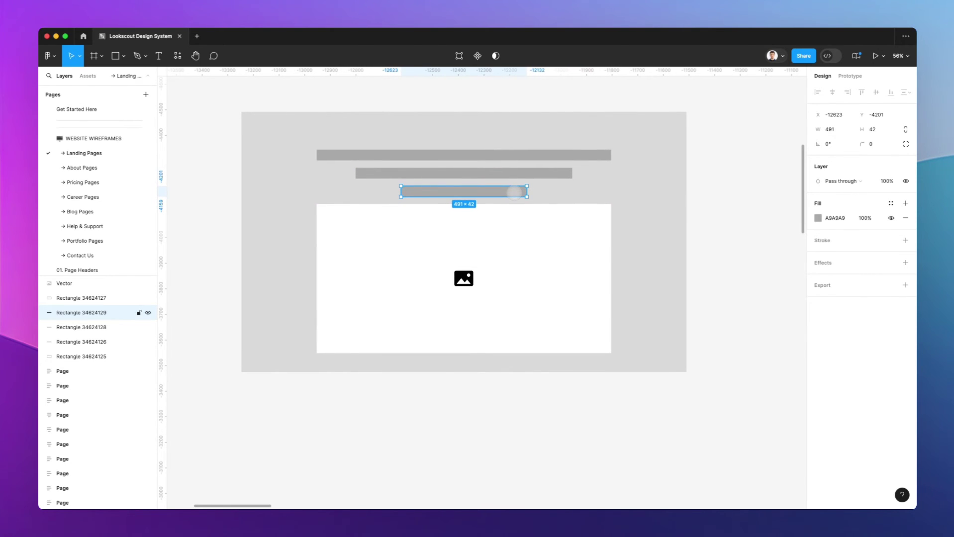
key("5")
left_click_drag(490, 185, 480, 172)
left_click(487, 173)
key("Delete")
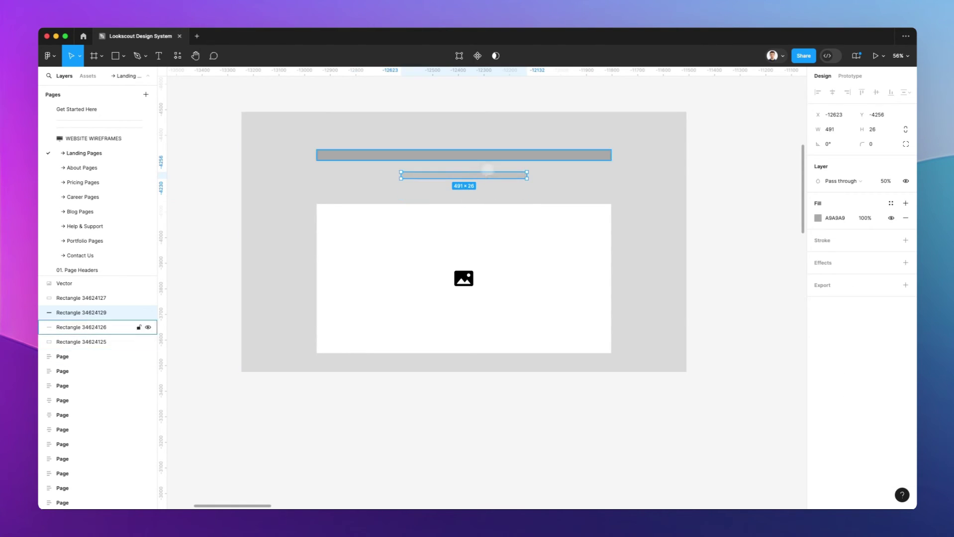
left_click(532, 100)
left_click(516, 123)
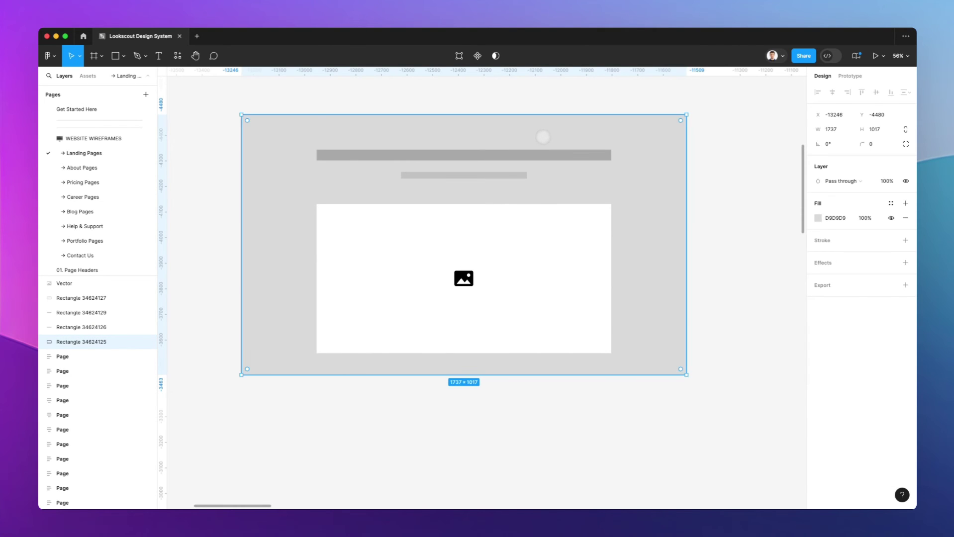
left_click(554, 99)
scroll(558, 105, "down", 5)
scroll(558, 105, "up", 5)
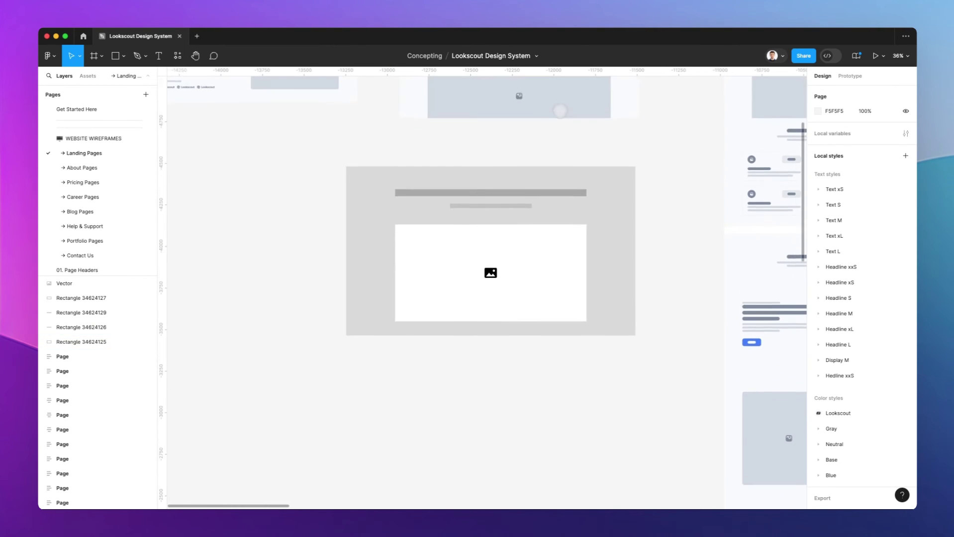
scroll(560, 115, "left", 3)
scroll(561, 118, "right", 10)
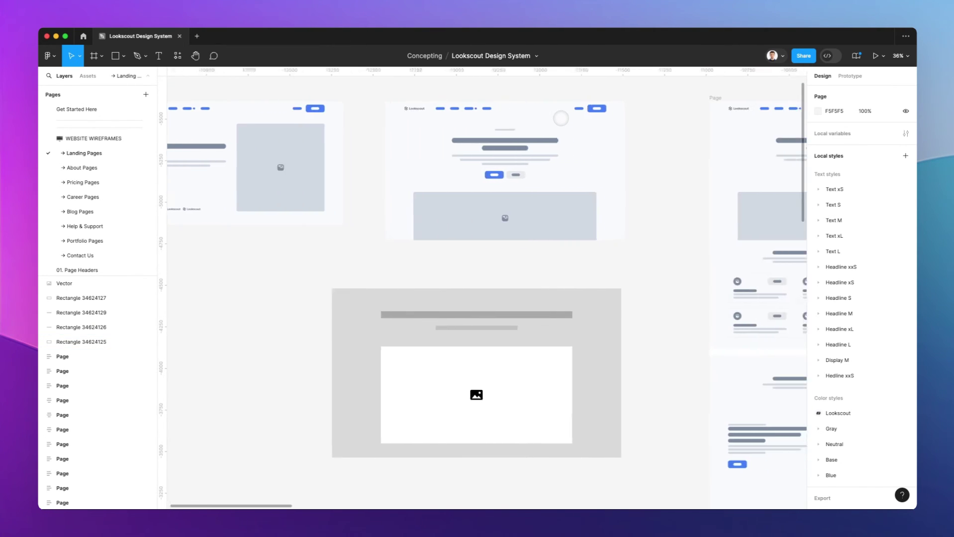
scroll(568, 122, "right", 4)
scroll(572, 85, "right", 3)
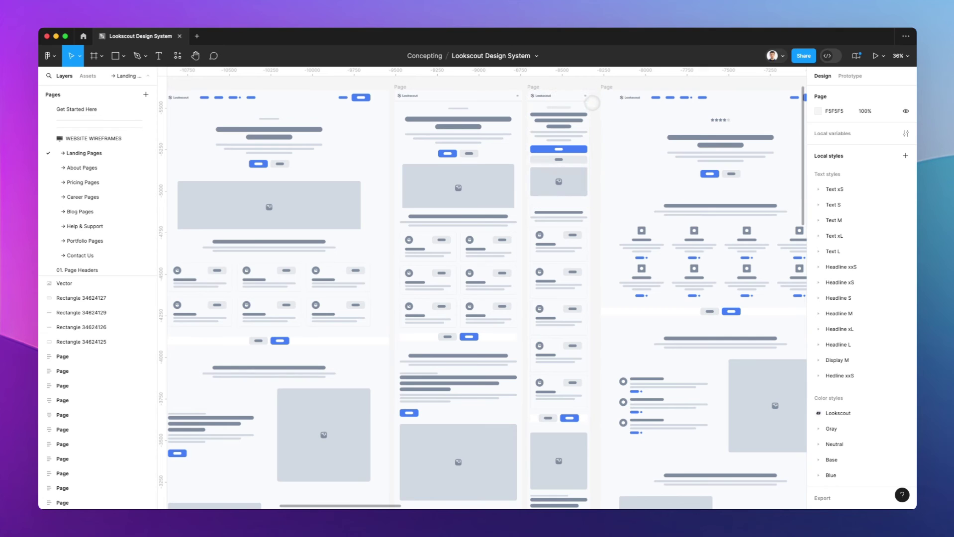
scroll(594, 102, "right", 8)
scroll(594, 102, "down", 2)
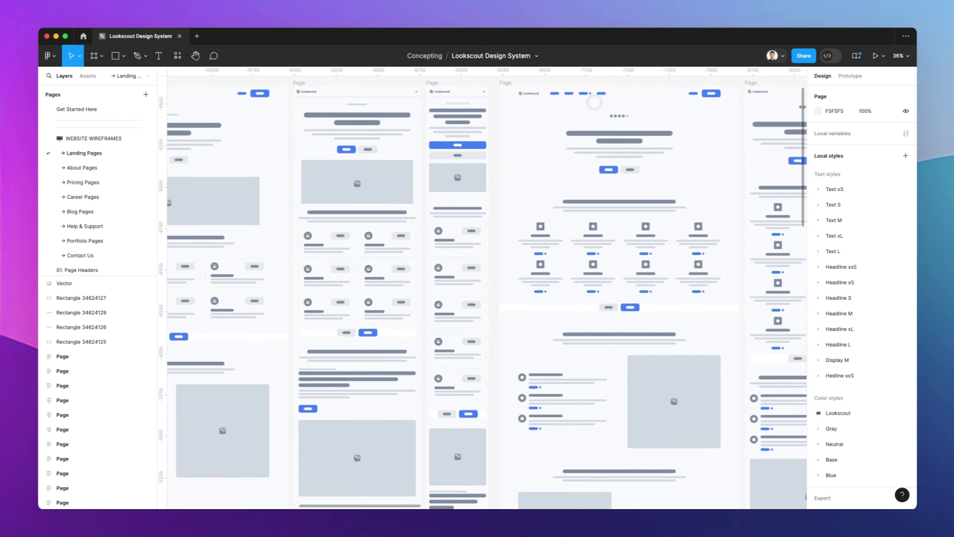
scroll(595, 102, "right", 1)
scroll(595, 102, "up", 1)
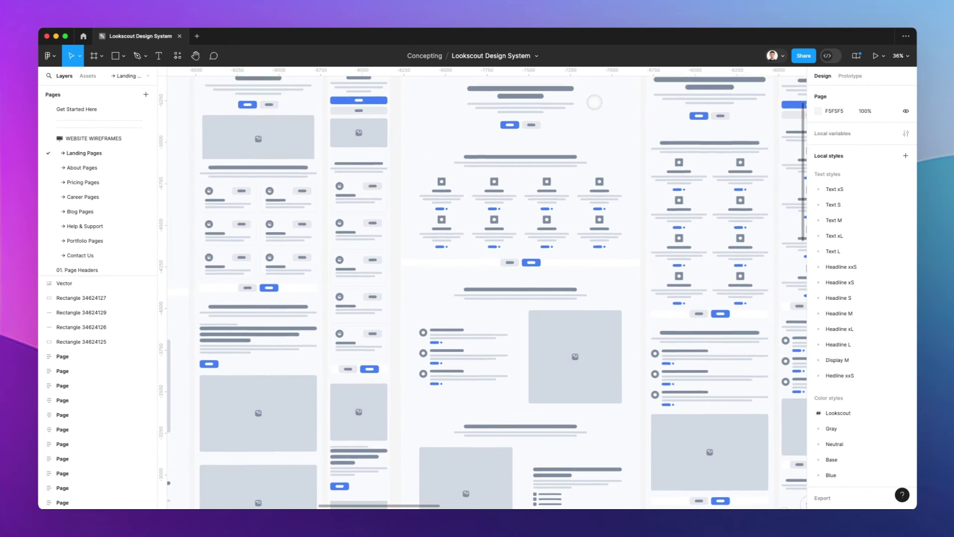
scroll(595, 102, "up", 2)
scroll(594, 102, "right", 2)
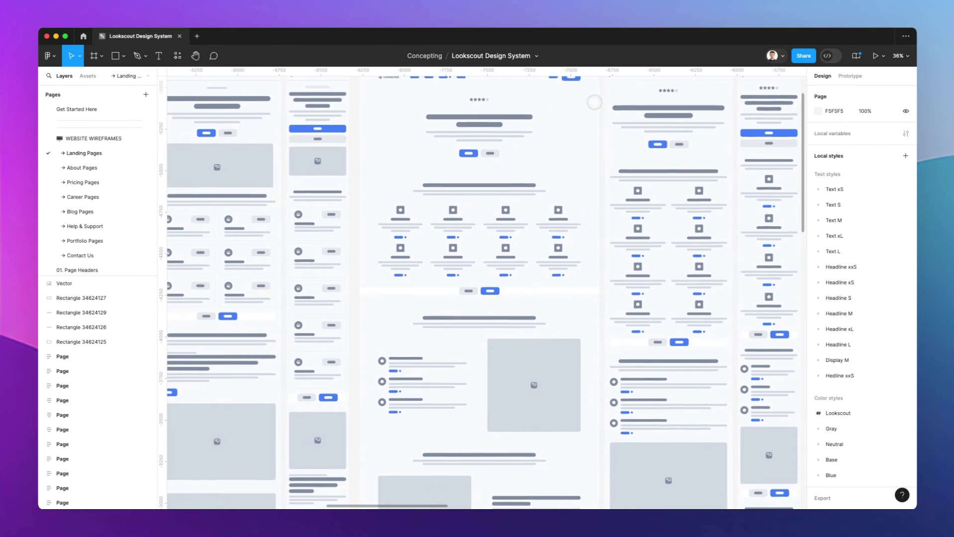
scroll(595, 102, "down", 1)
scroll(595, 102, "right", 1)
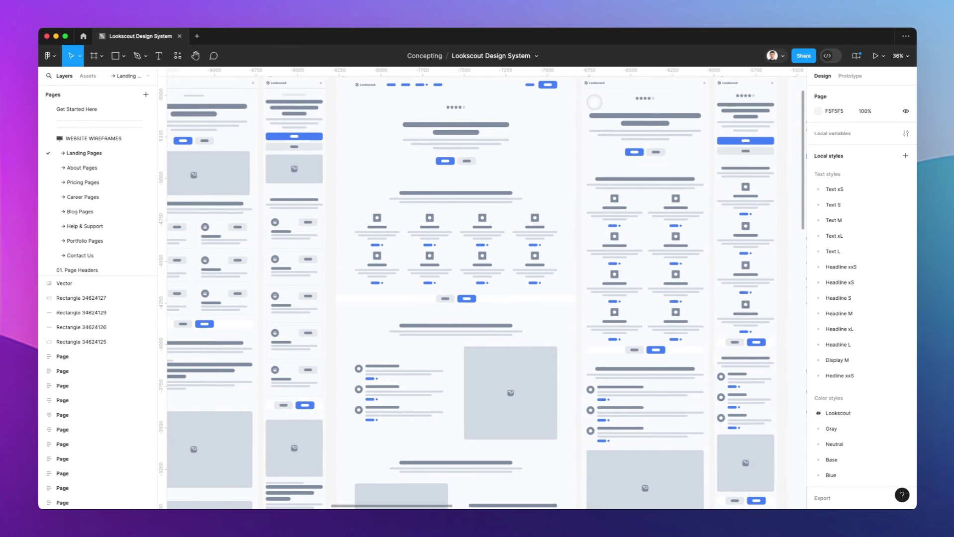
scroll(594, 102, "right", 1)
scroll(595, 102, "down", 1)
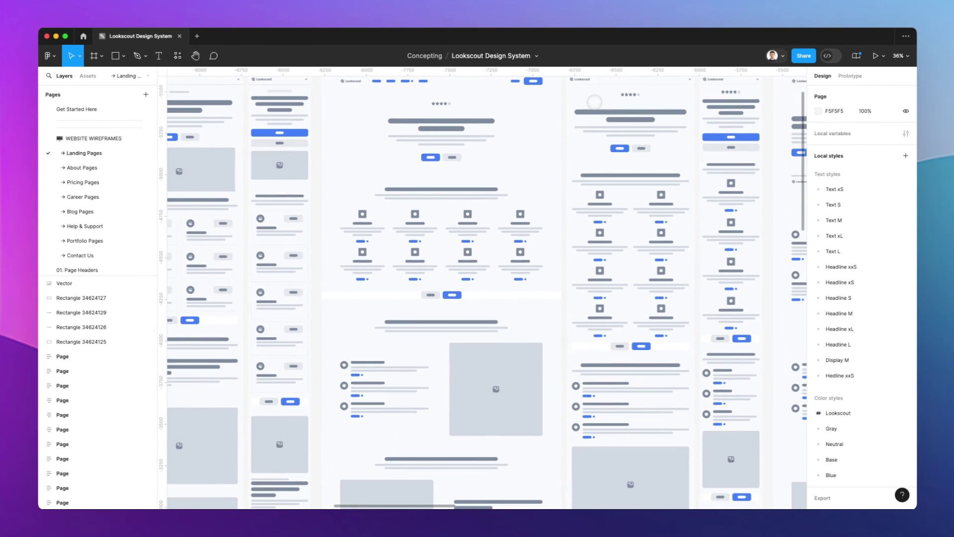
left_click(82, 168)
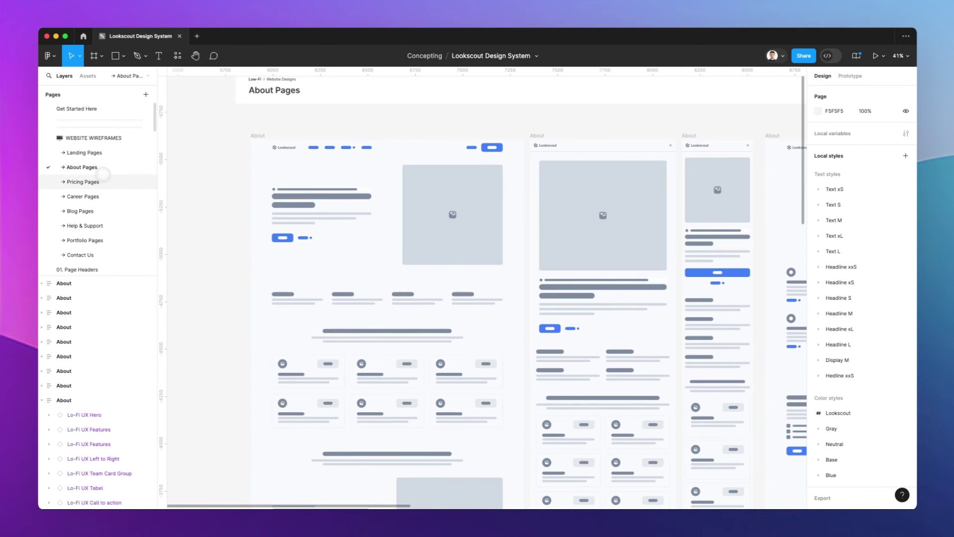
scroll(104, 175, "down", 5)
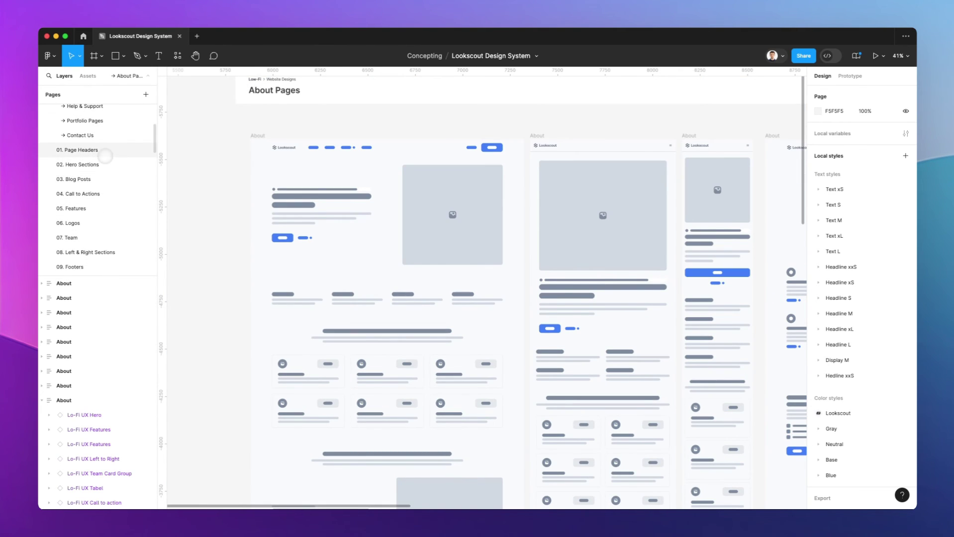
scroll(105, 156, "down", 6)
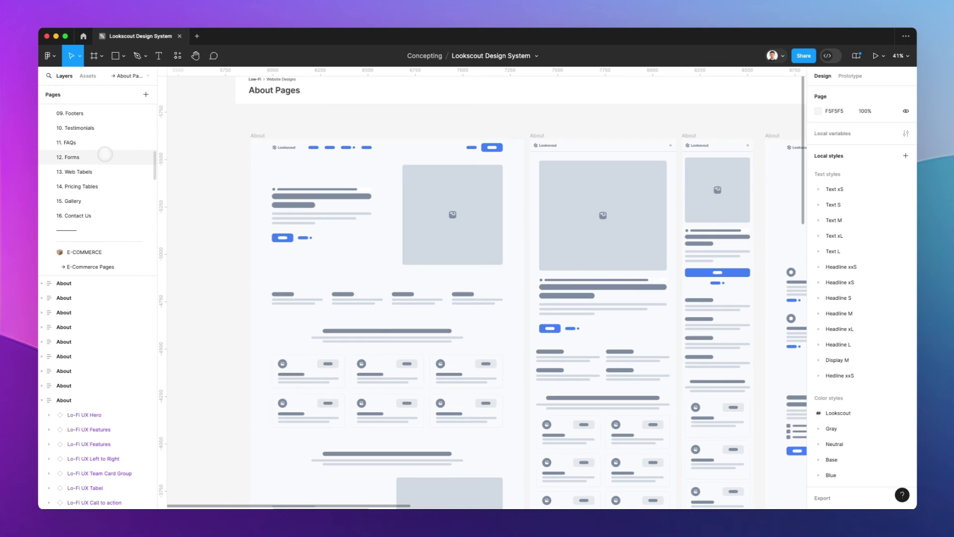
scroll(105, 155, "down", 7)
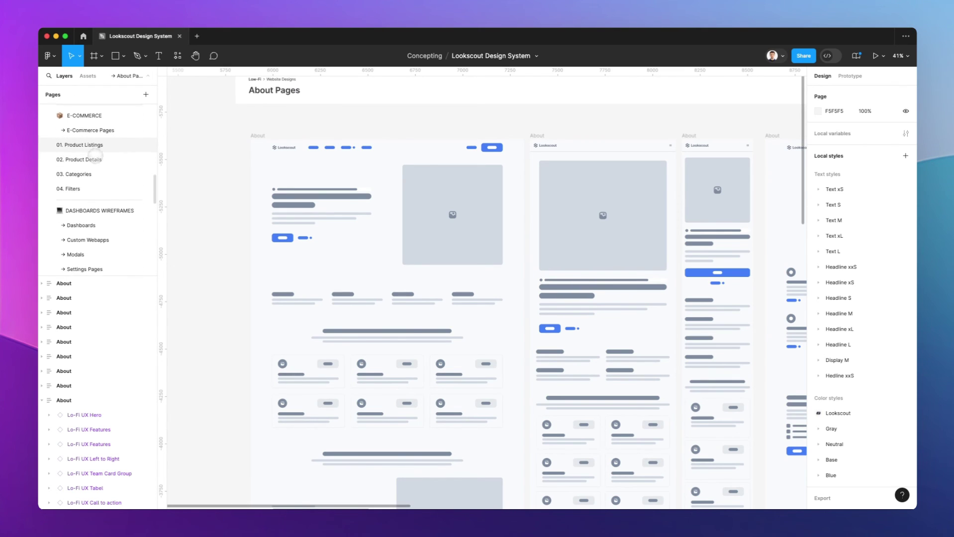
Switch to the Dashboards page and zoom out to about 30%.
left_click(81, 182)
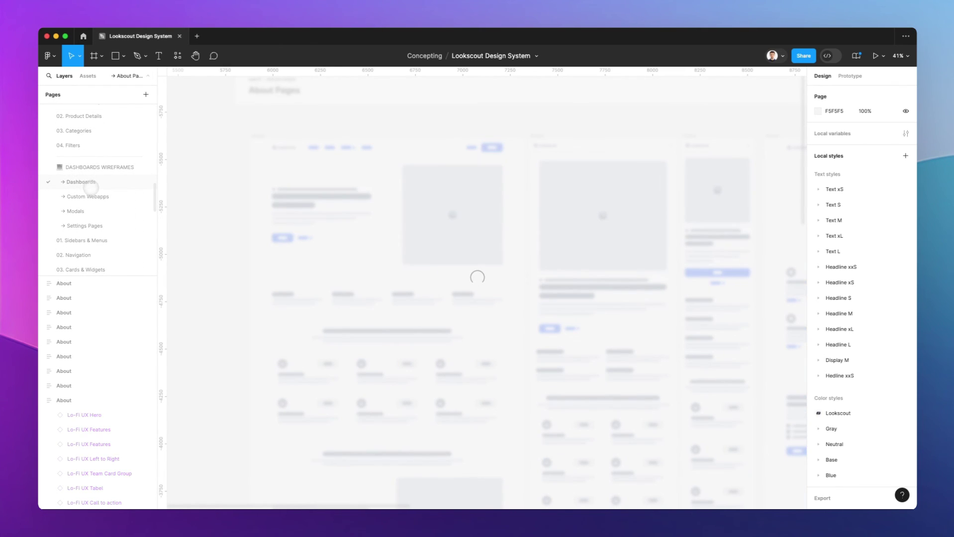
scroll(243, 197, "up", 5)
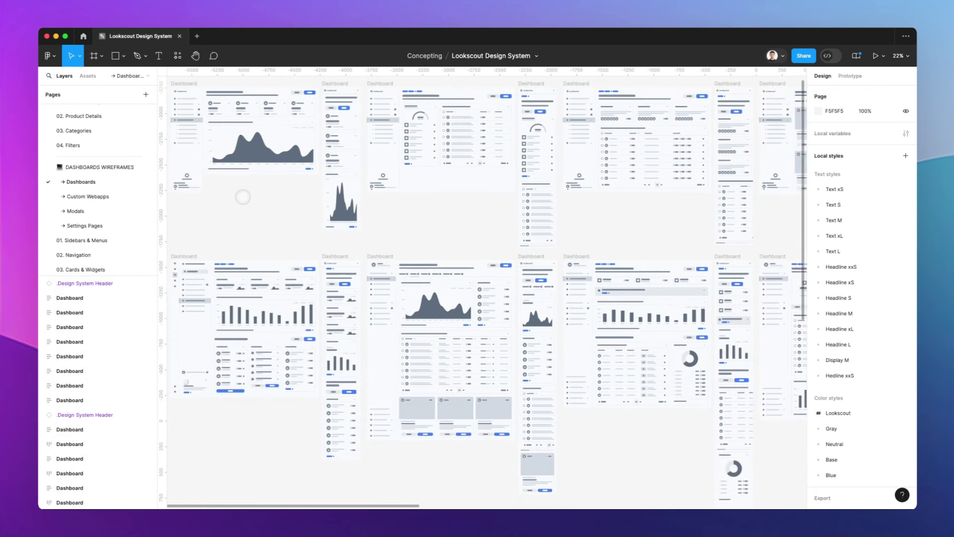
scroll(355, 183, "up", 5)
scroll(360, 184, "up", 2)
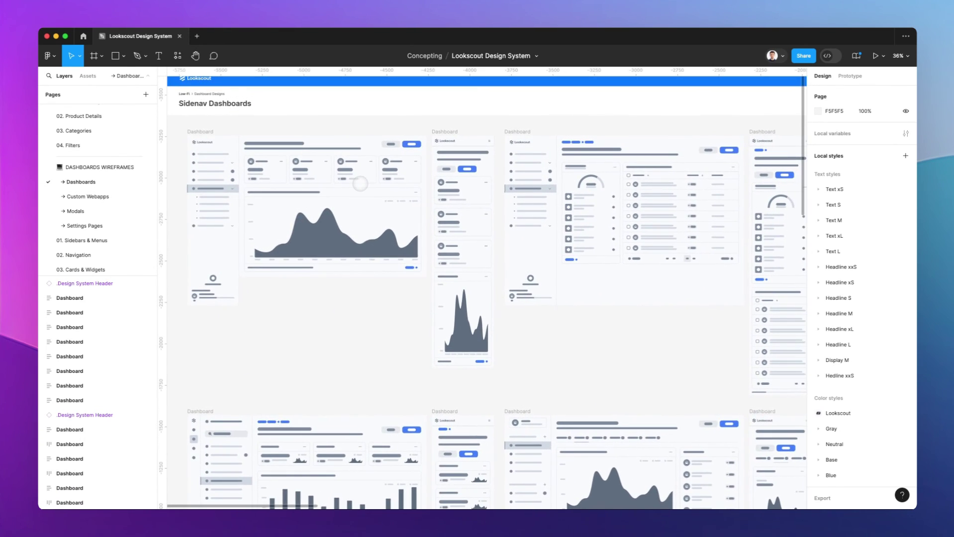
scroll(360, 184, "down", 3)
Pan across the desktop, tablet and mobile Sidenav Dashboards wireframes with their charts and tables.
scroll(360, 184, "right", 5)
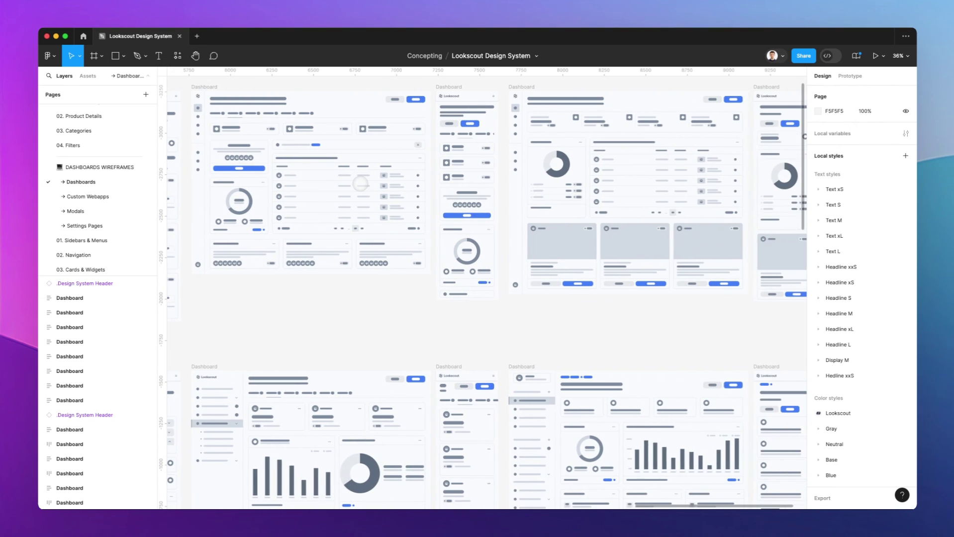
scroll(363, 183, "down", 10)
scroll(388, 180, "left", 15)
scroll(414, 176, "left", 20)
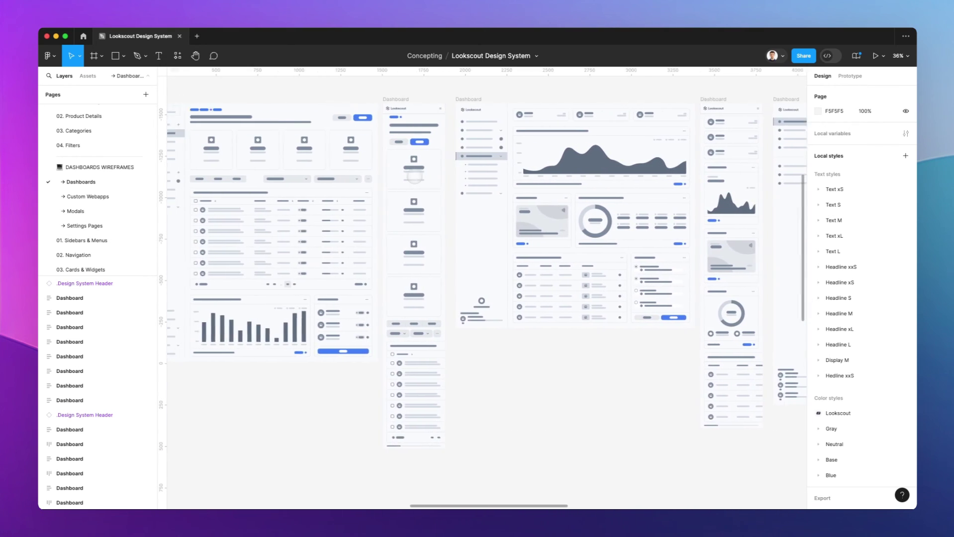
scroll(414, 176, "left", 18)
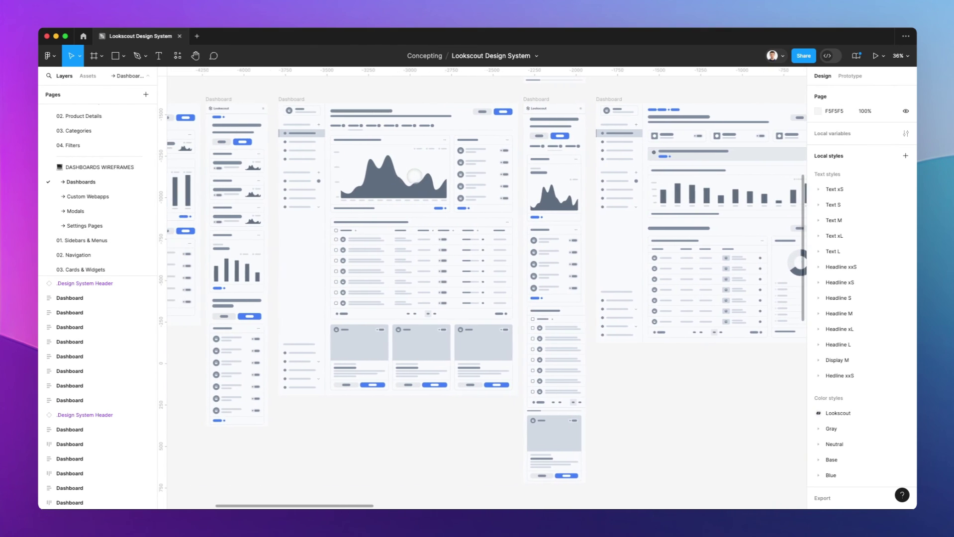
scroll(415, 177, "left", 3)
scroll(414, 176, "up", 12)
scroll(416, 177, "left", 3)
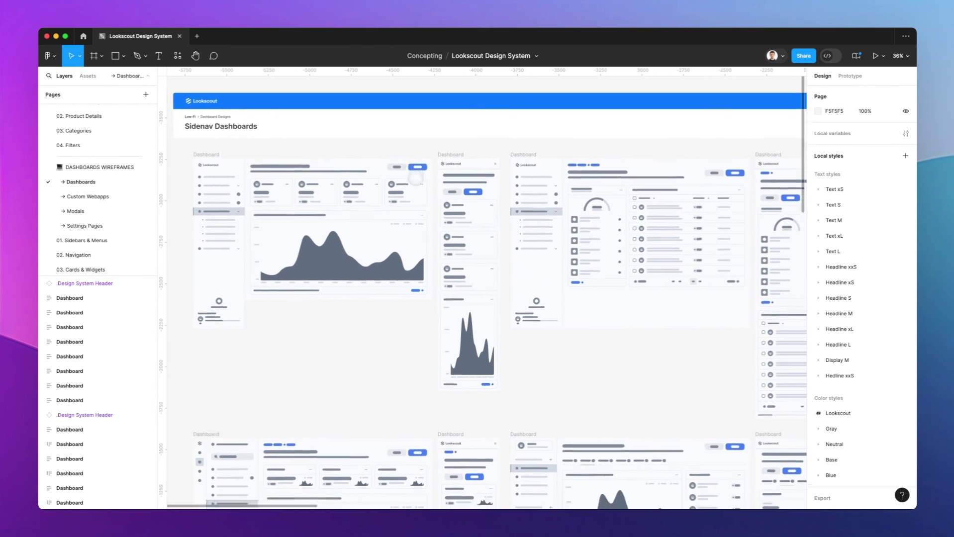
scroll(416, 178, "down", 3)
scroll(416, 178, "down", 2)
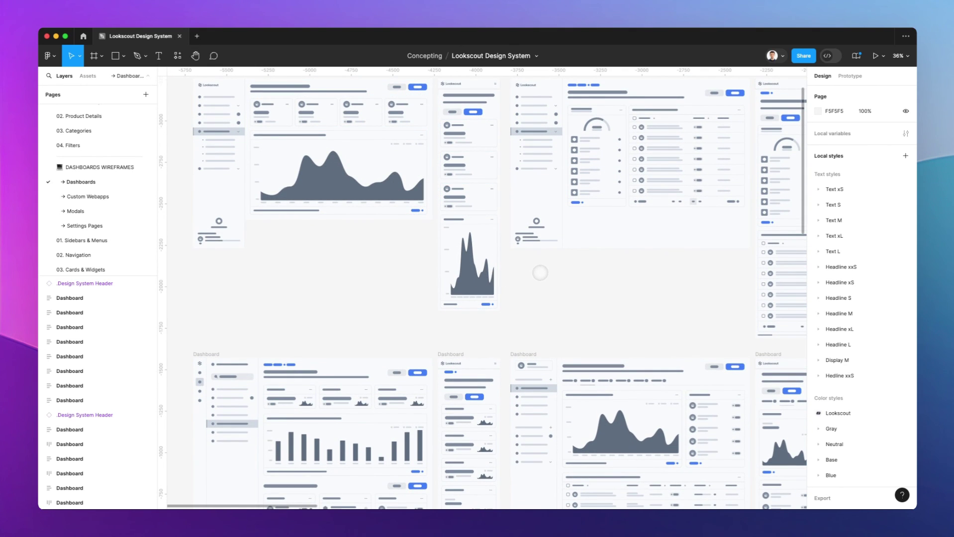
scroll(555, 265, "up", 3)
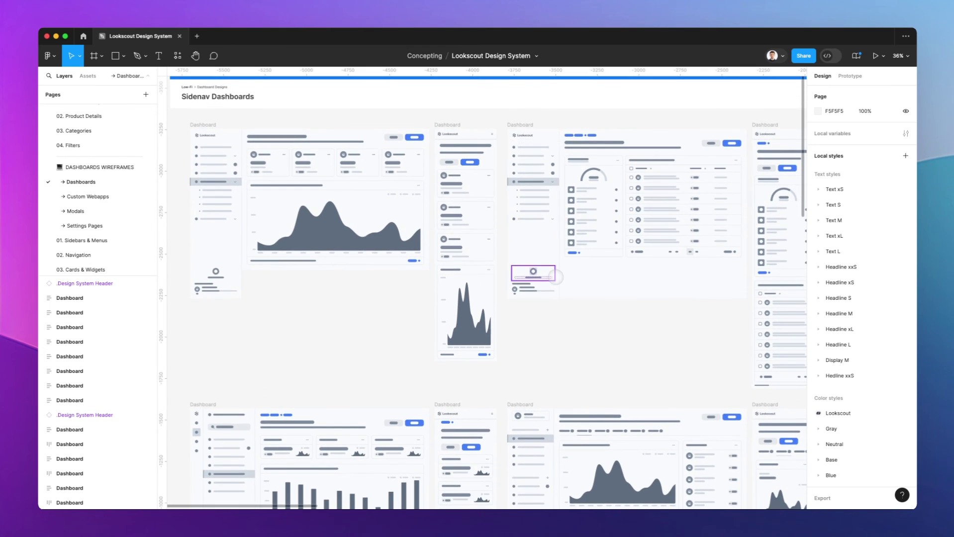
scroll(552, 274, "down", 3)
scroll(555, 277, "down", 1)
scroll(556, 277, "right", 1)
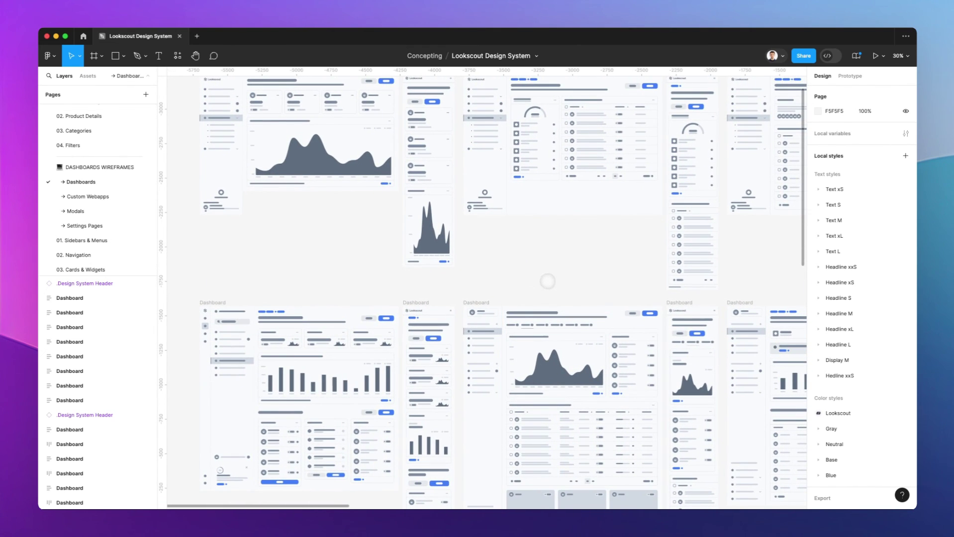
scroll(550, 278, "right", 5)
scroll(551, 278, "up", 2)
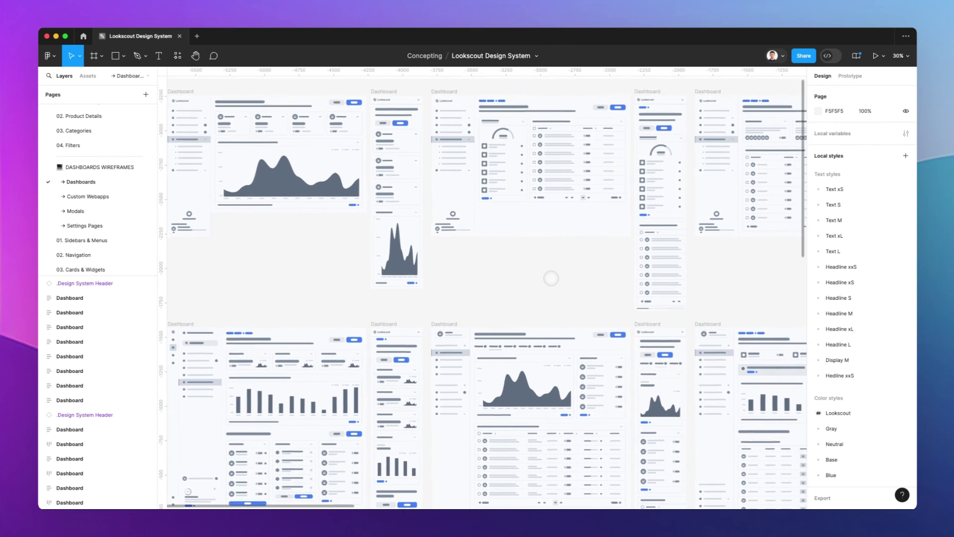
scroll(550, 278, "right", 14)
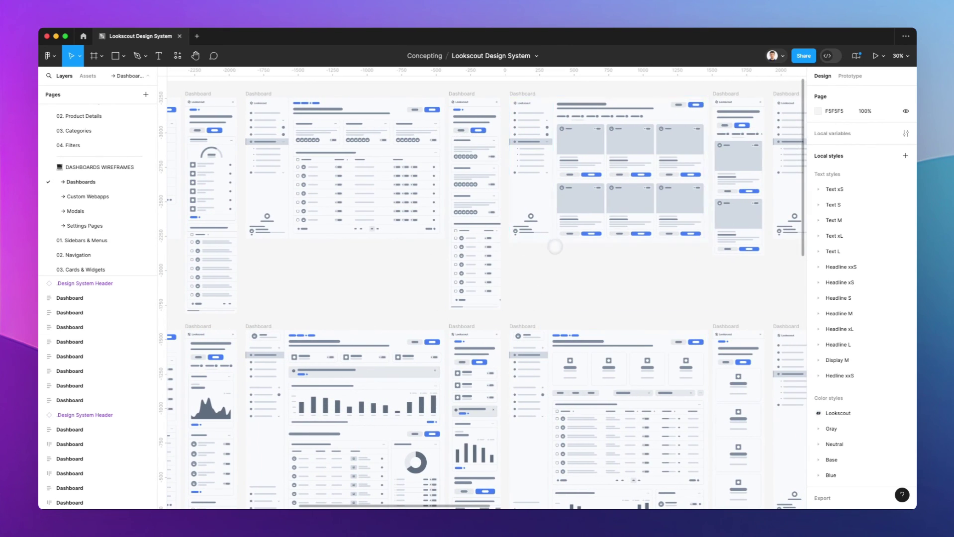
scroll(557, 247, "right", 5)
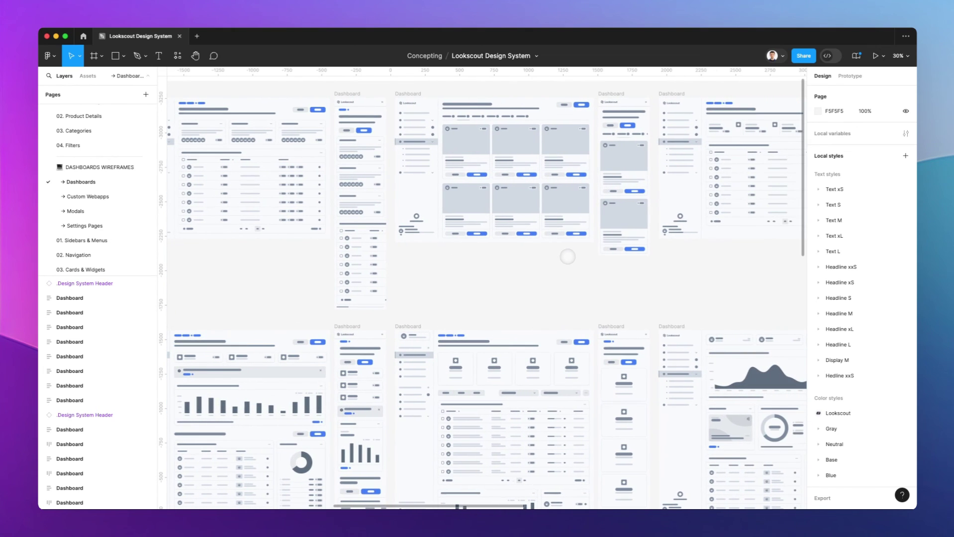
scroll(568, 257, "right", 1)
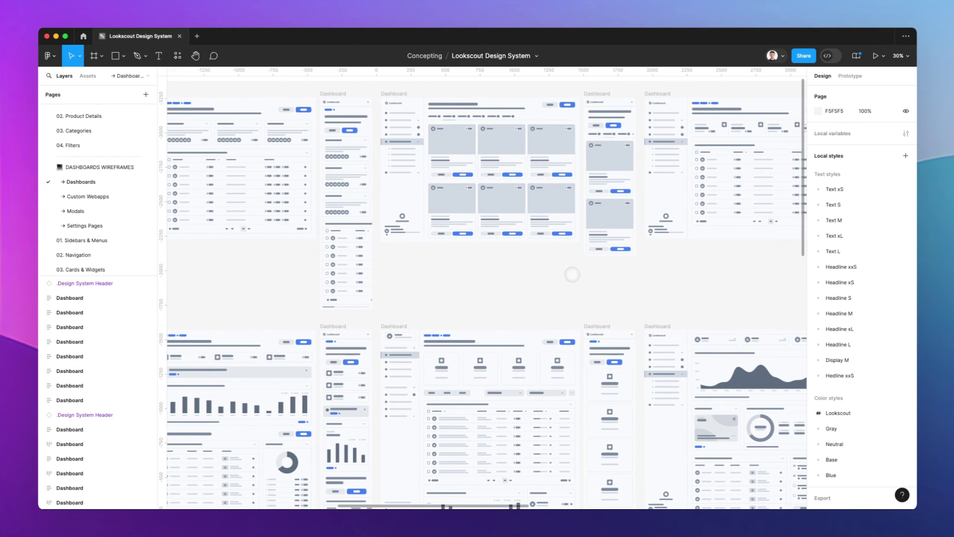
scroll(572, 275, "right", 19)
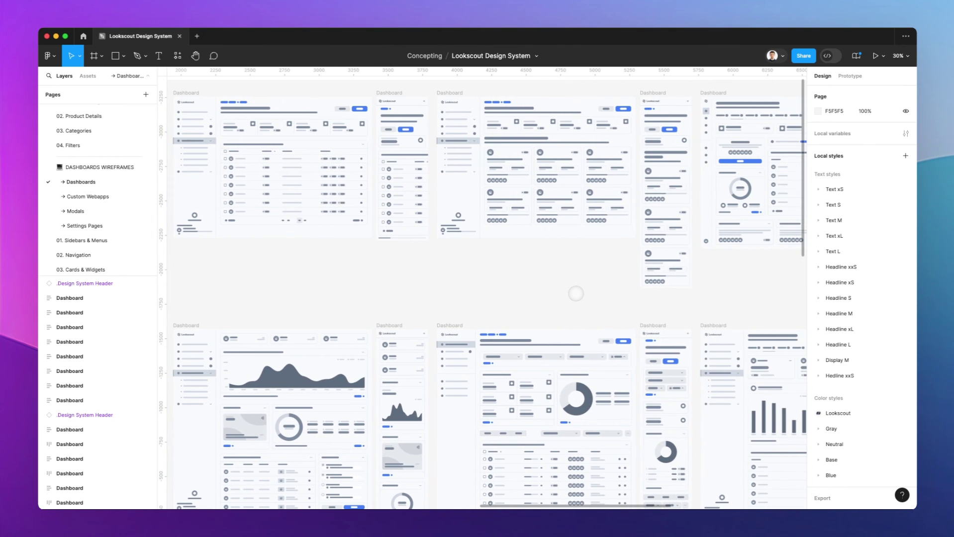
scroll(576, 293, "right", 14)
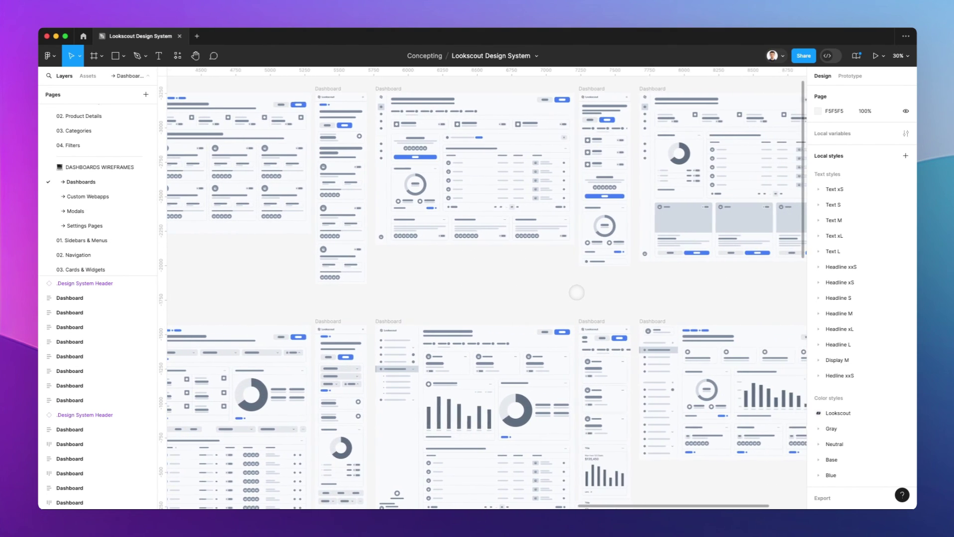
scroll(576, 293, "down", 3)
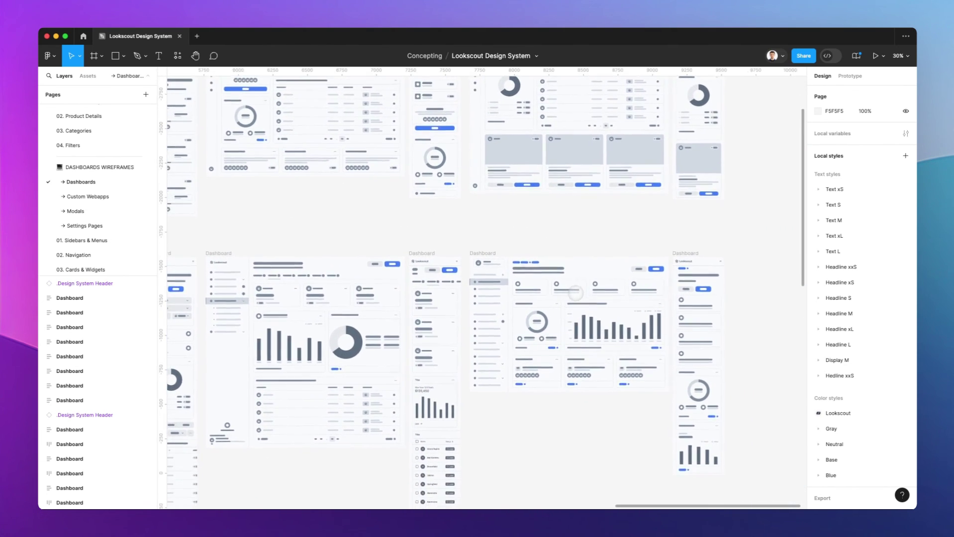
scroll(576, 293, "left", 14)
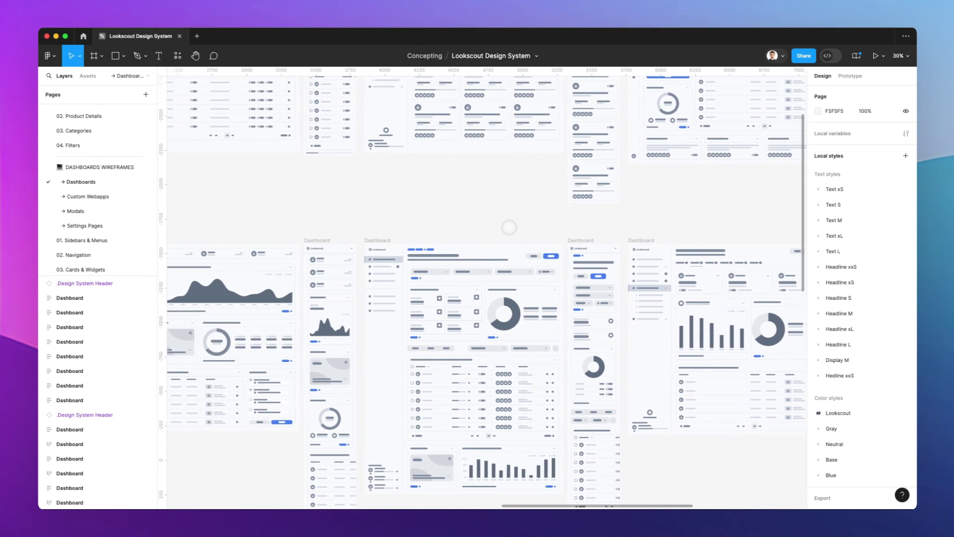
scroll(508, 228, "left", 14)
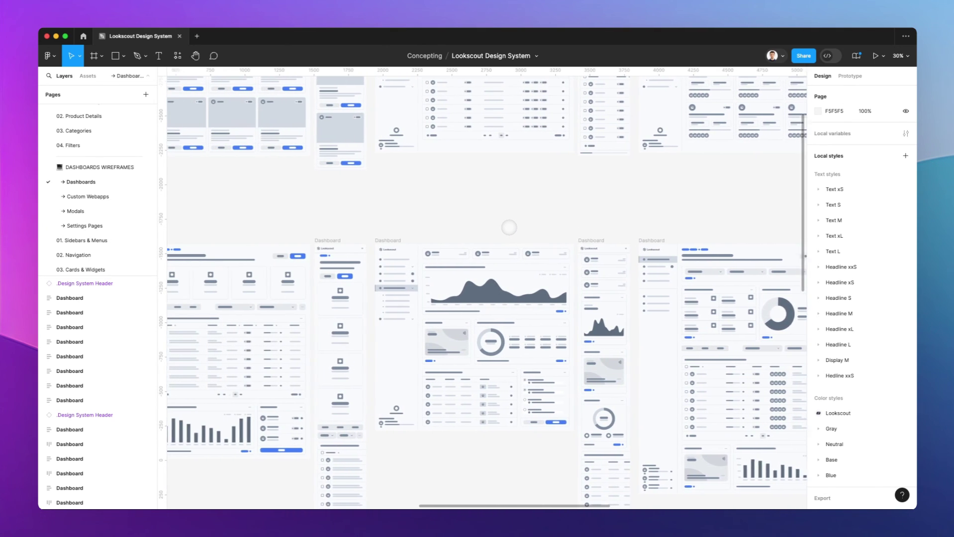
scroll(509, 228, "left", 15)
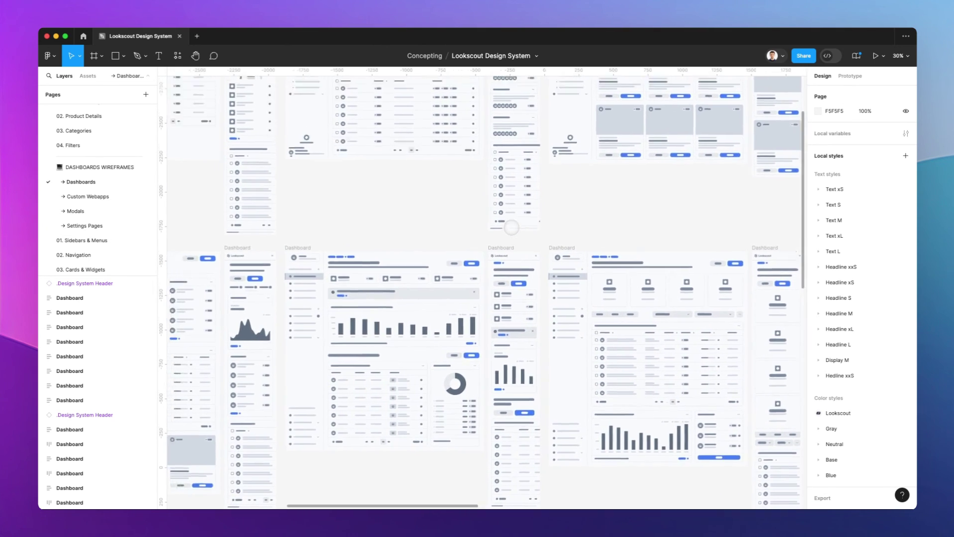
scroll(512, 228, "left", 7)
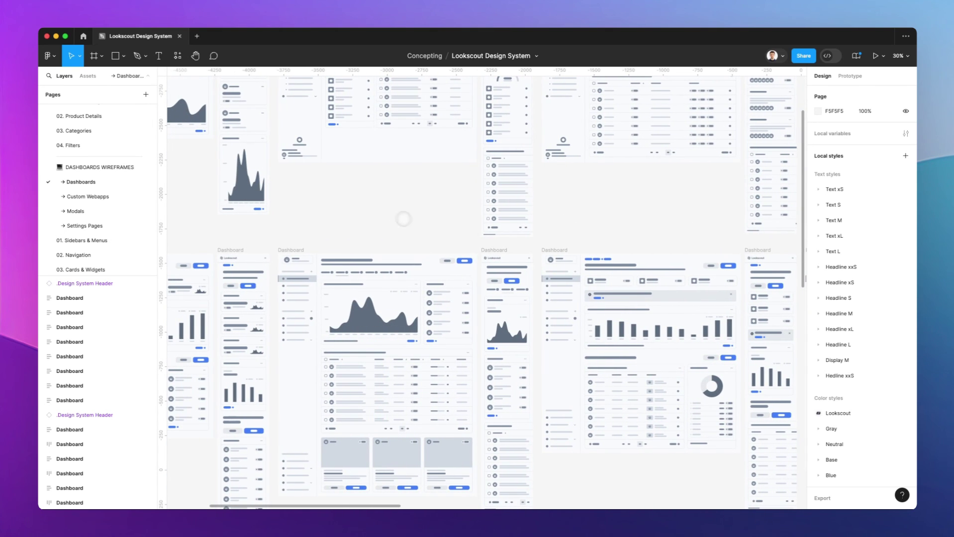
scroll(401, 217, "left", 7)
scroll(393, 215, "up", 2)
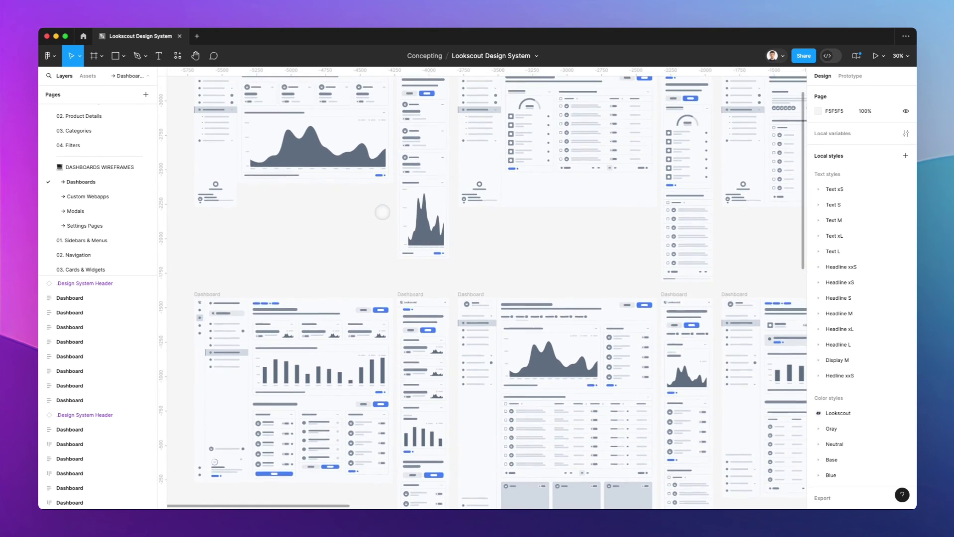
scroll(382, 212, "up", 1)
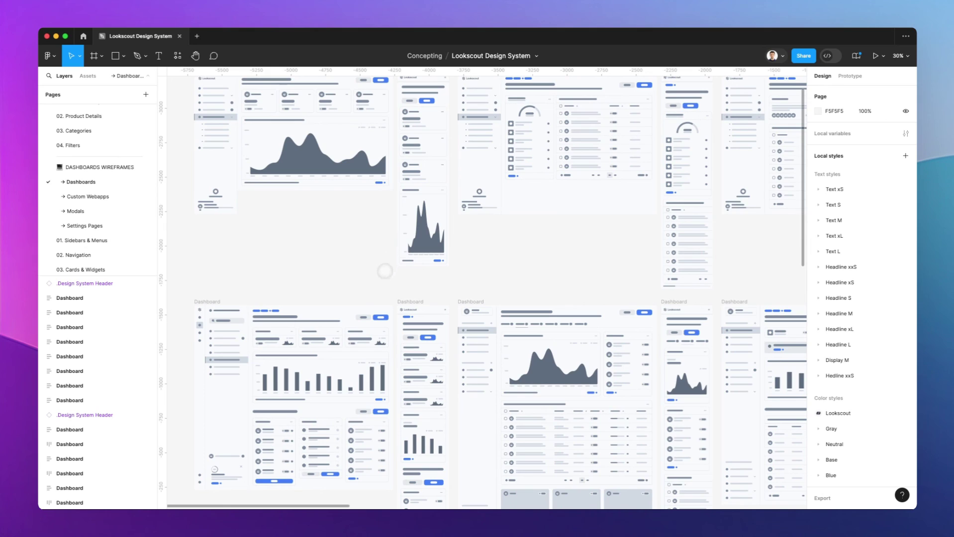